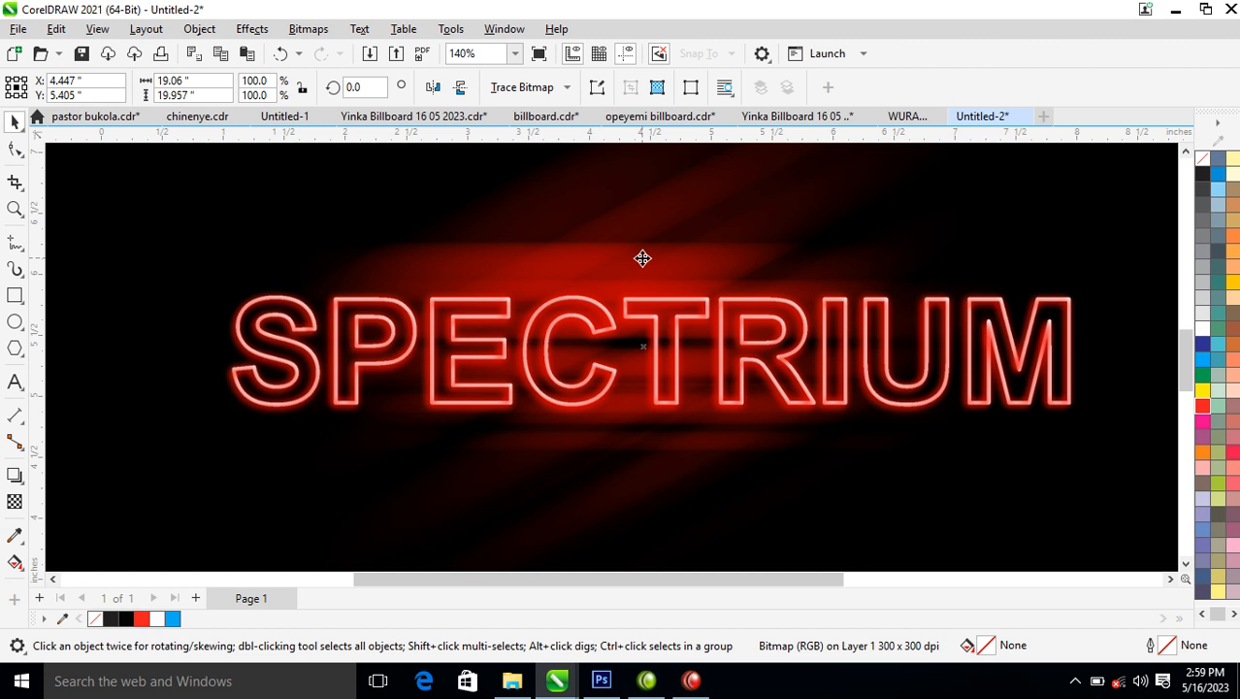
pyautogui.click(258, 31)
pyautogui.moveTo(306, 136)
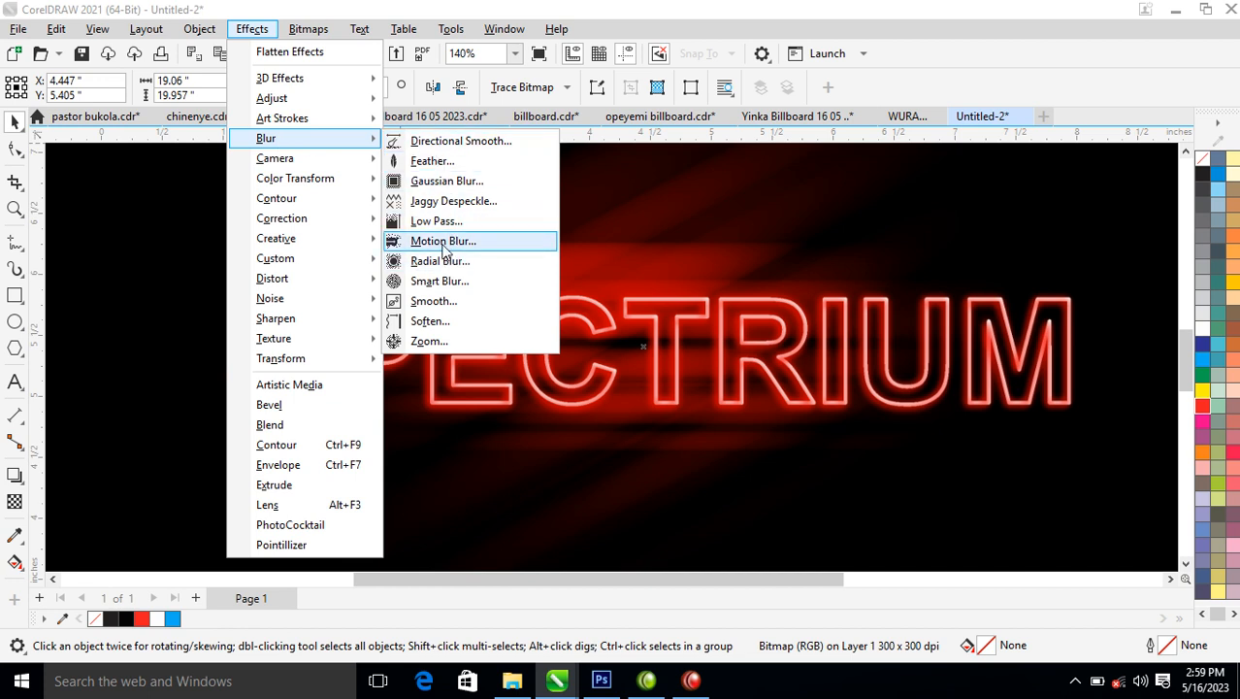
pyautogui.click(892, 235)
pyautogui.click(894, 264)
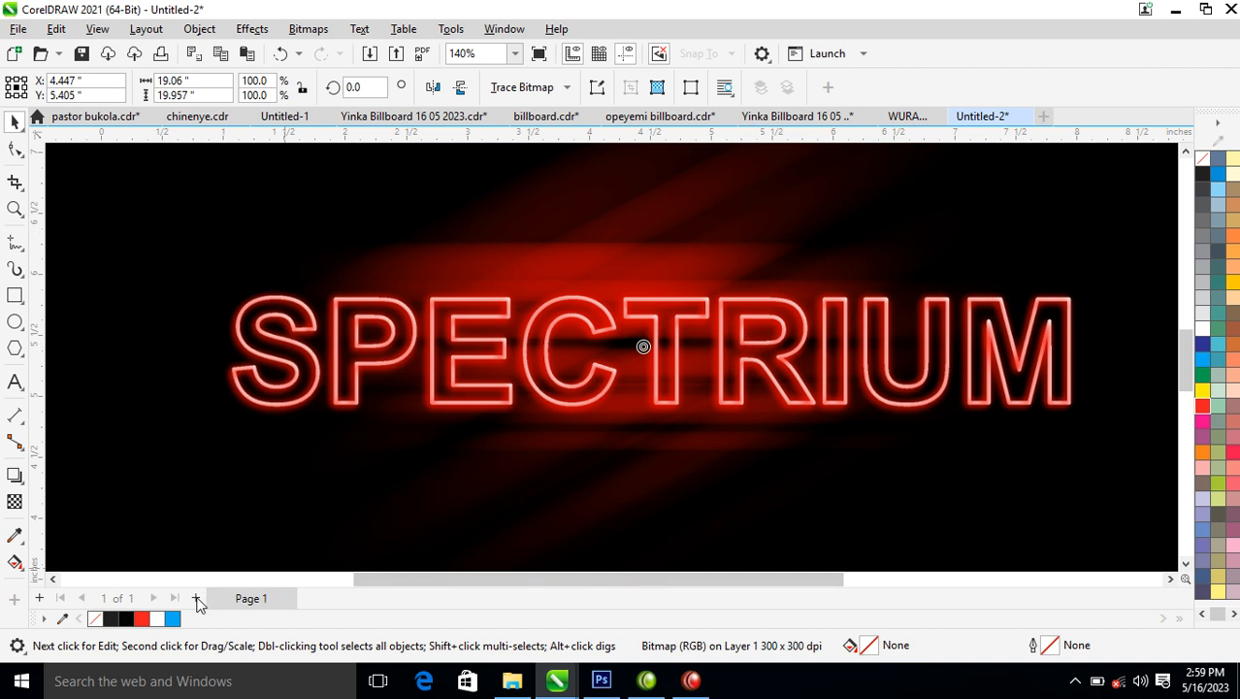
# Add a second page to the document and switch it to landscape orientation.
pyautogui.click(196, 599)
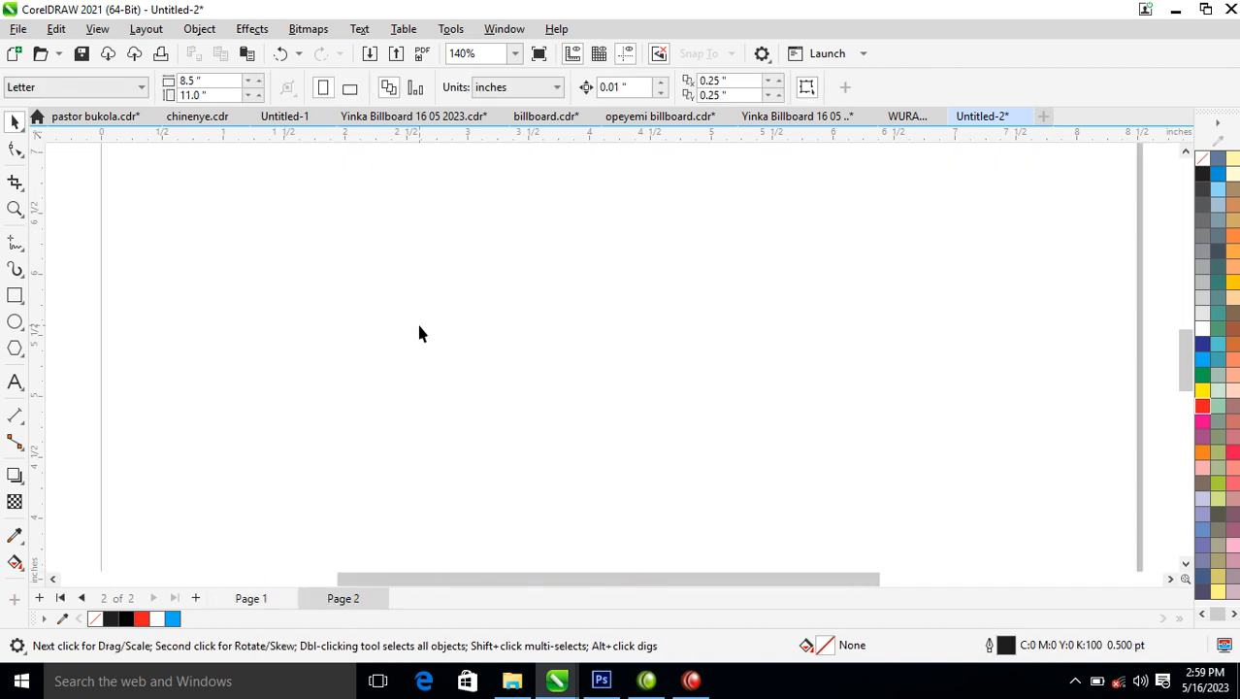
pyautogui.scroll(-5, 419, 334)
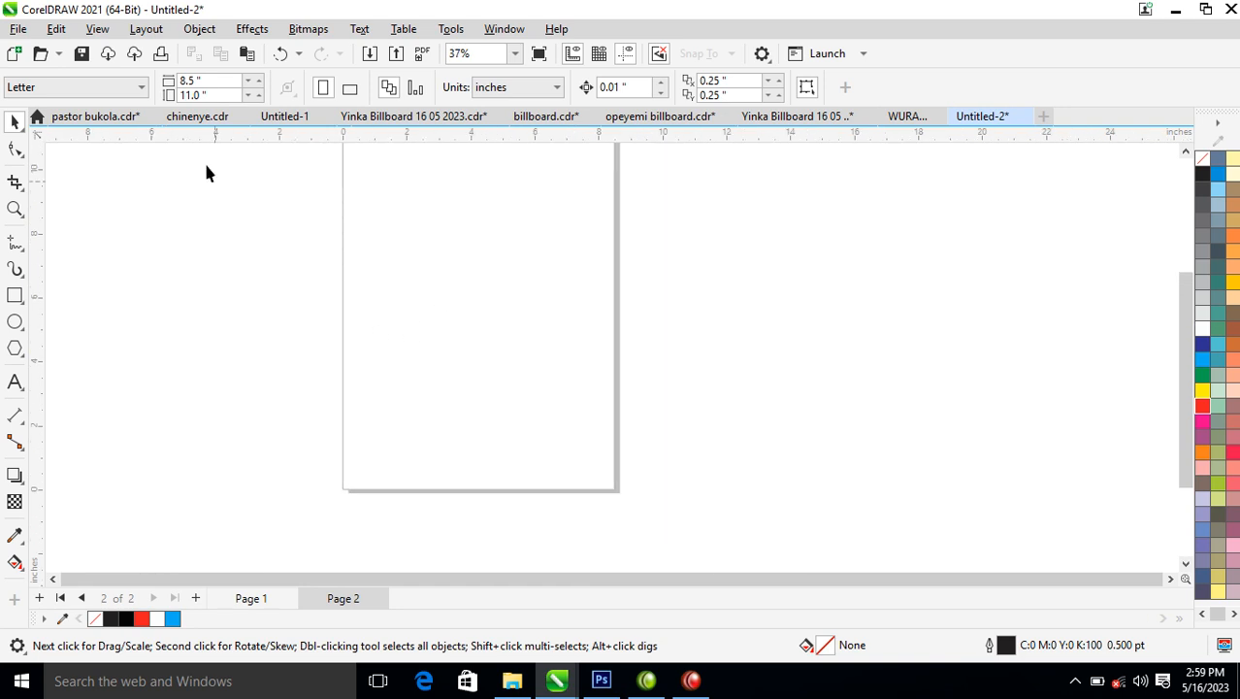
pyautogui.click(350, 92)
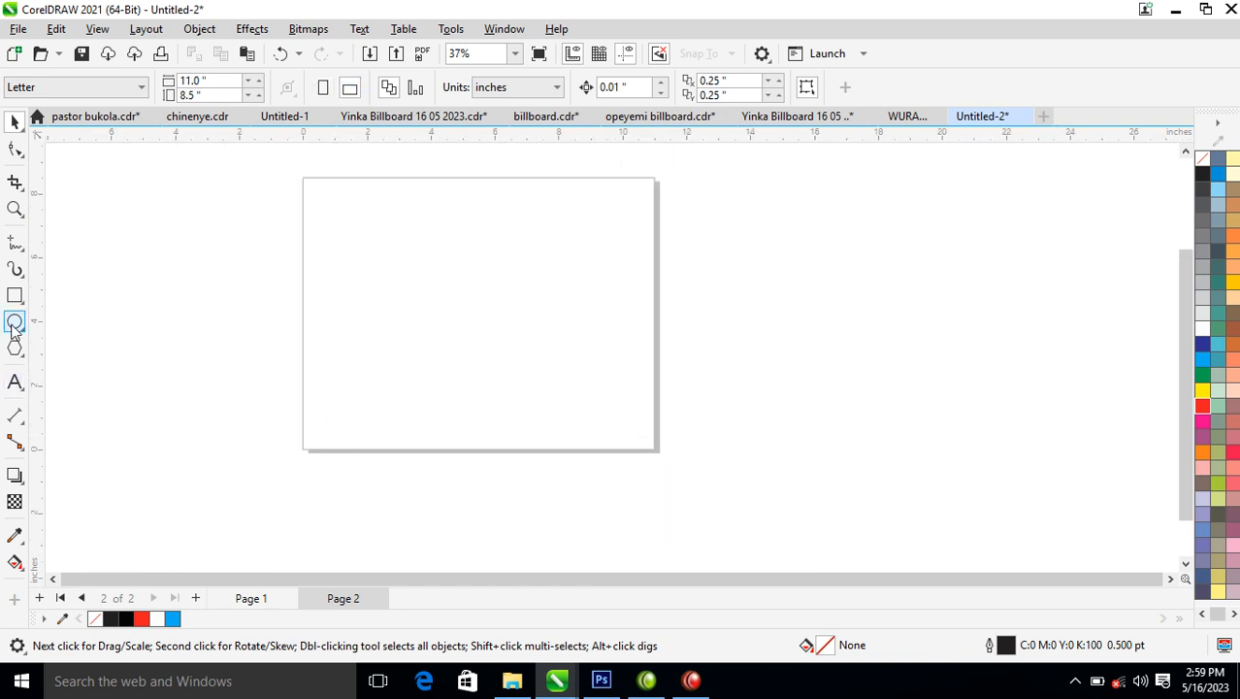
# Draw a rectangle about 11.1 by 8.4 inches covering the page and fill it with black.
pyautogui.click(15, 295)
pyautogui.moveTo(303, 181); pyautogui.dragTo(658, 449)
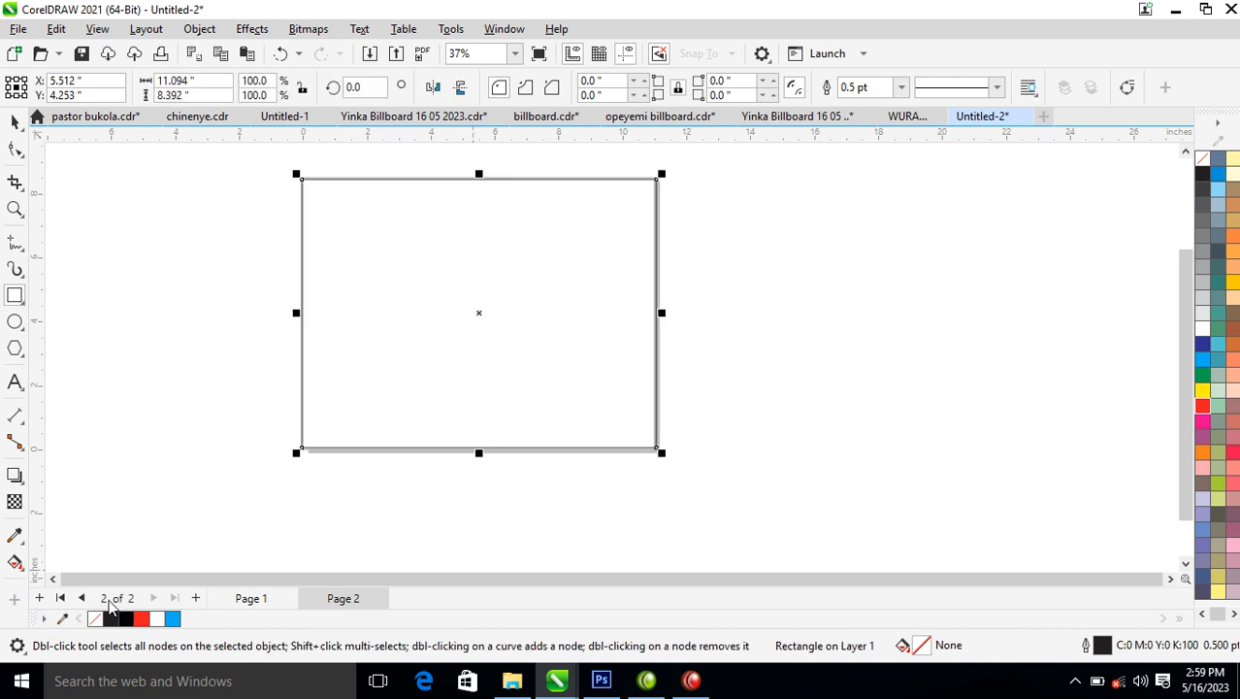
pyautogui.click(127, 619)
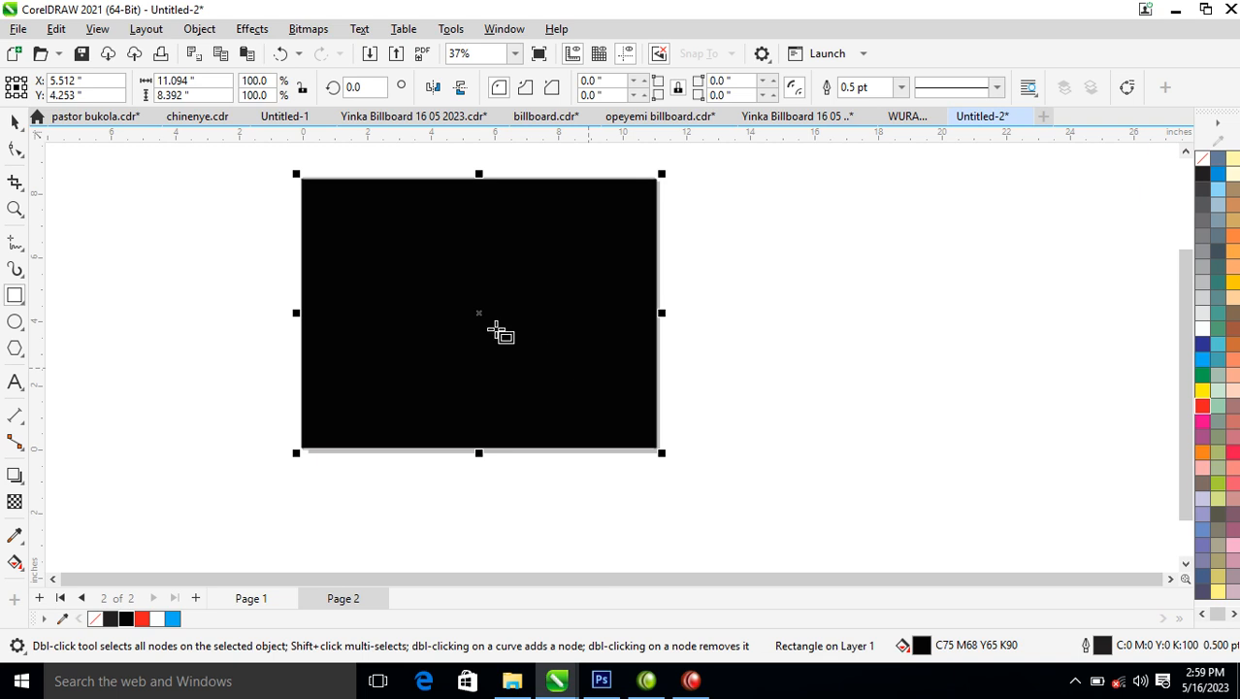
# Draw a circle about 0.65 inches in diameter in the upper middle of the black rectangle and fill it with red.
pyautogui.press('z')
pyautogui.moveTo(243, 167); pyautogui.dragTo(778, 481)
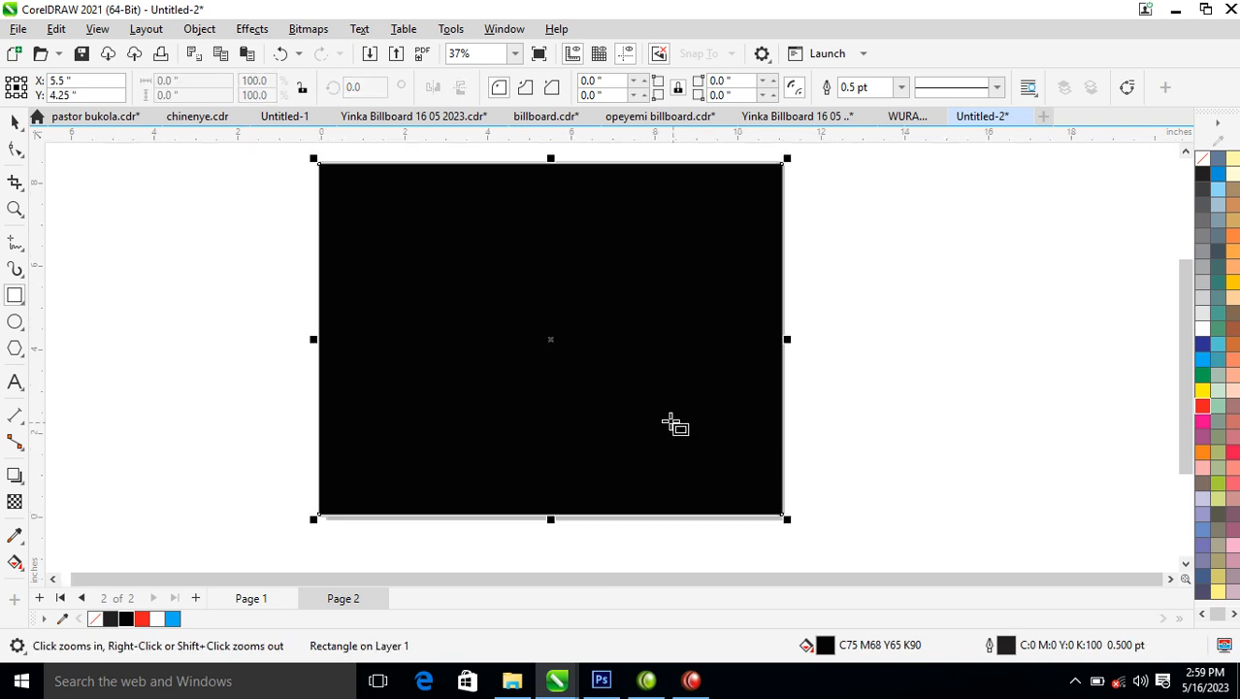
pyautogui.click(16, 323)
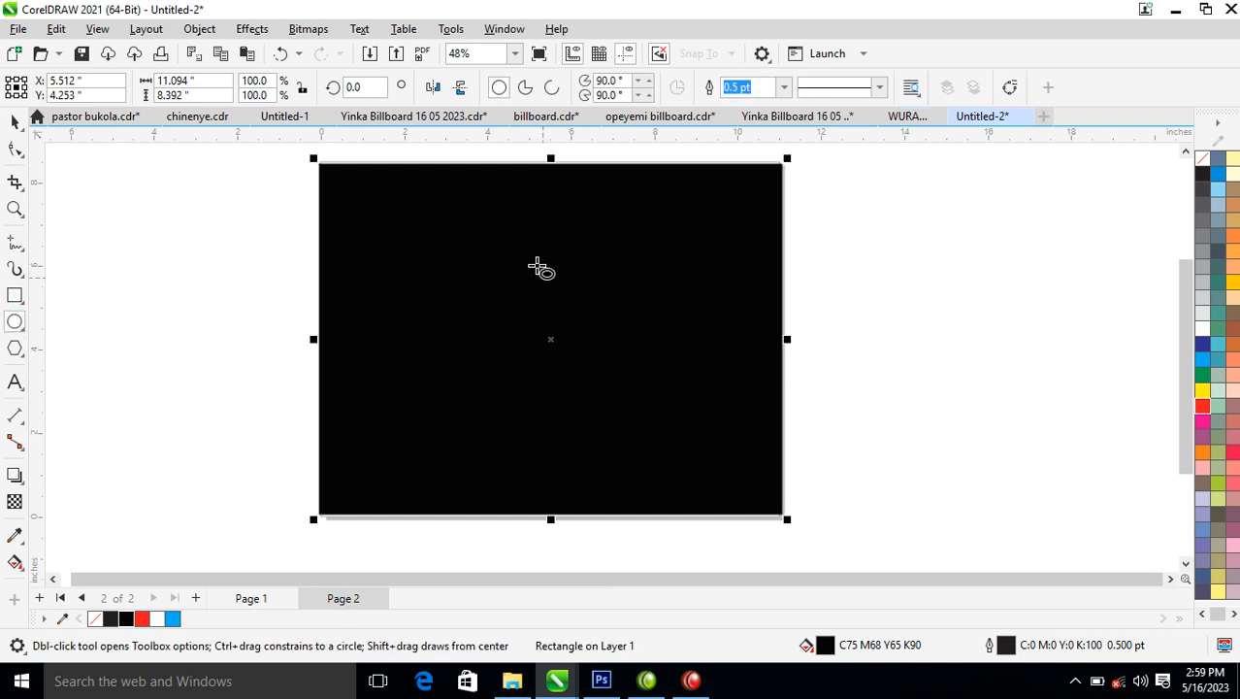
pyautogui.moveTo(522, 256); pyautogui.dragTo(548, 285)
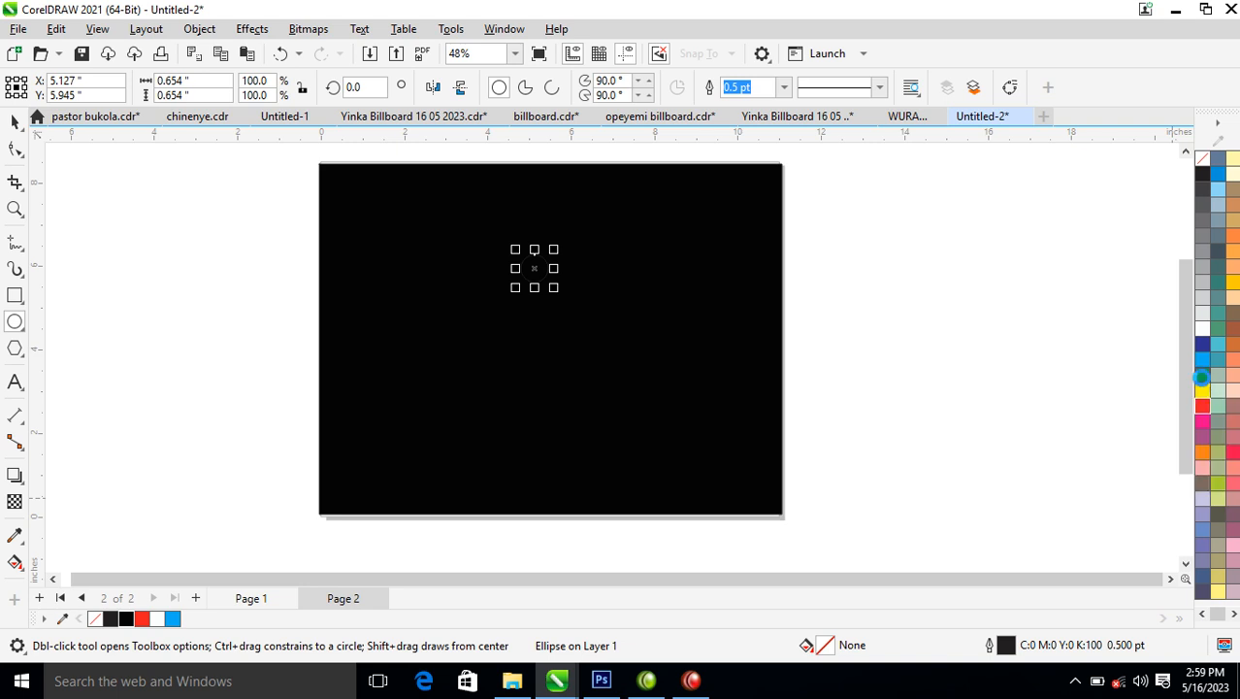
pyautogui.click(1202, 377)
pyautogui.keyDown('ctrl'); pyautogui.click(1202, 393); pyautogui.keyUp('ctrl')
pyautogui.keyDown('ctrl'); pyautogui.click(1202, 393); pyautogui.keyUp('ctrl')
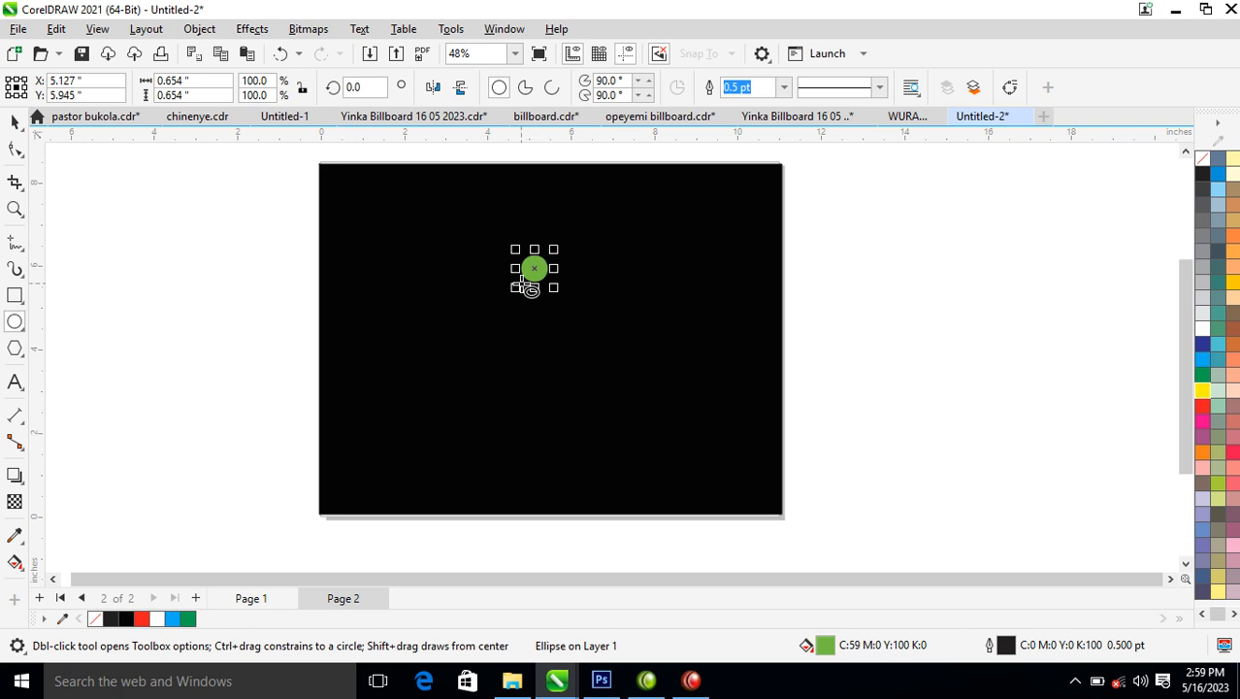
pyautogui.keyDown('ctrl'); pyautogui.click(1202, 391); pyautogui.keyUp('ctrl')
pyautogui.click(1202, 407)
# Duplicate the red circle into a vertical column of five circles in varying sizes, and select them all.
pyautogui.press('z')
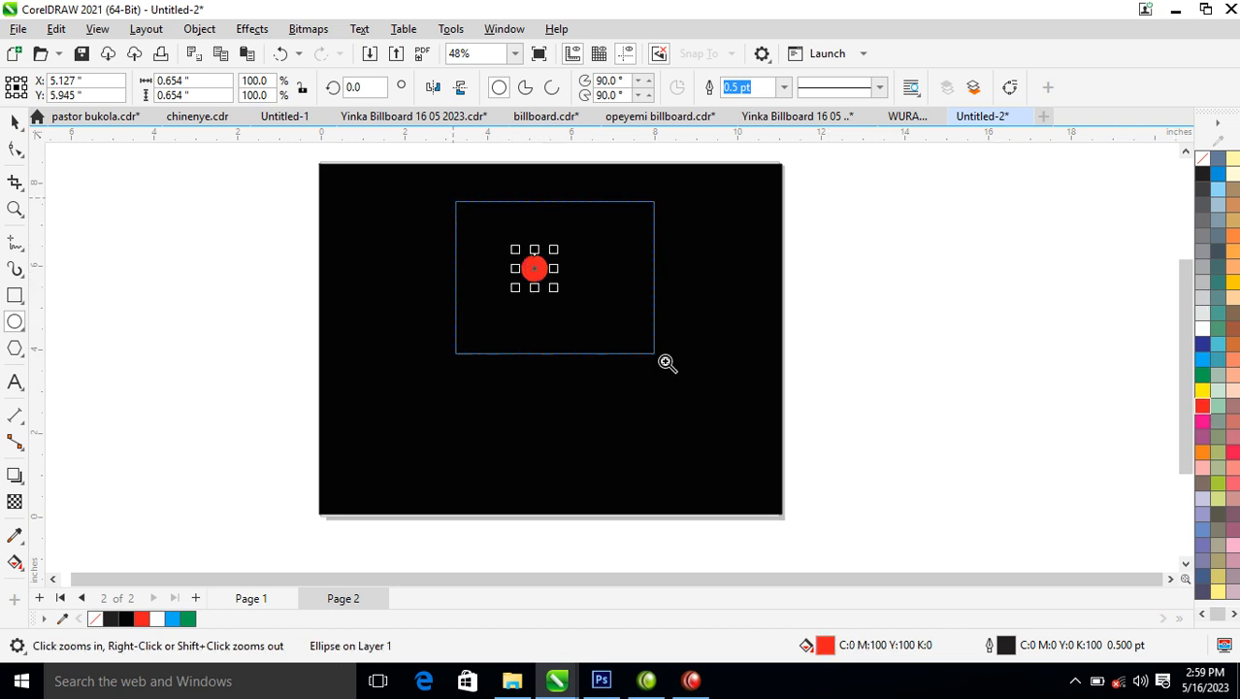
pyautogui.click(576, 296)
pyautogui.press('space')
pyautogui.moveTo(535, 250); pyautogui.dragTo(498, 336)
pyautogui.moveTo(506, 277); pyautogui.dragTo(507, 421)
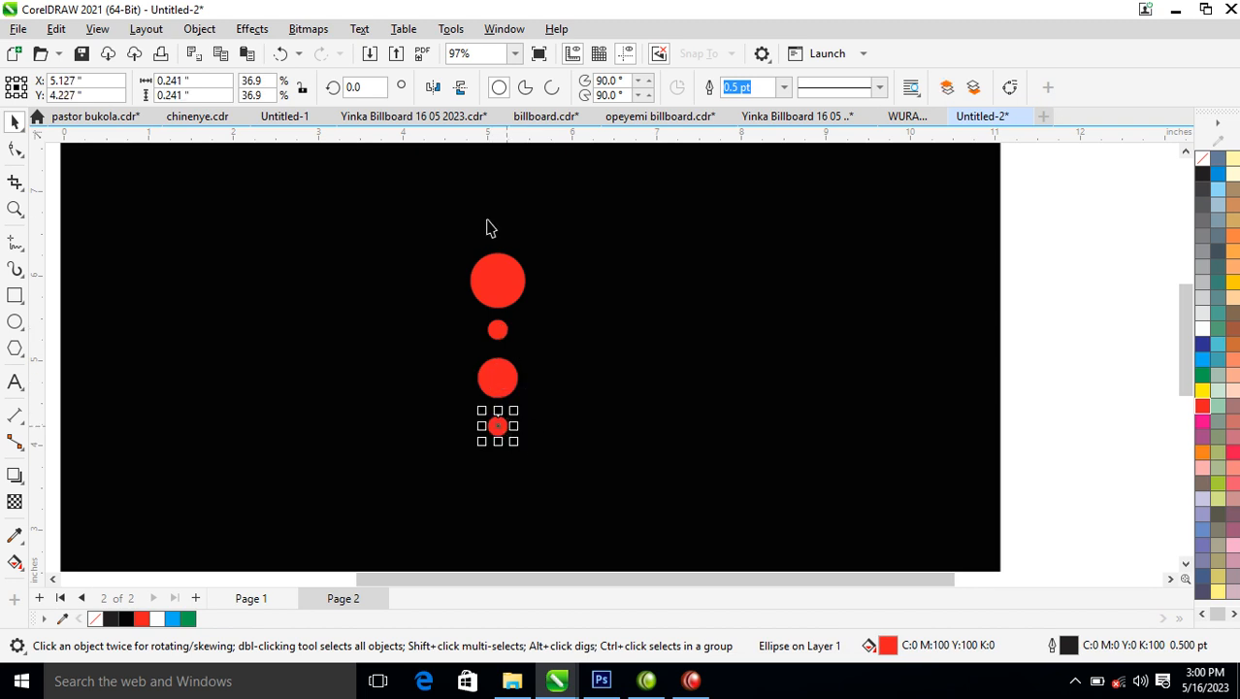
pyautogui.moveTo(506, 390); pyautogui.dragTo(501, 234)
pyautogui.moveTo(415, 184); pyautogui.dragTo(635, 511)
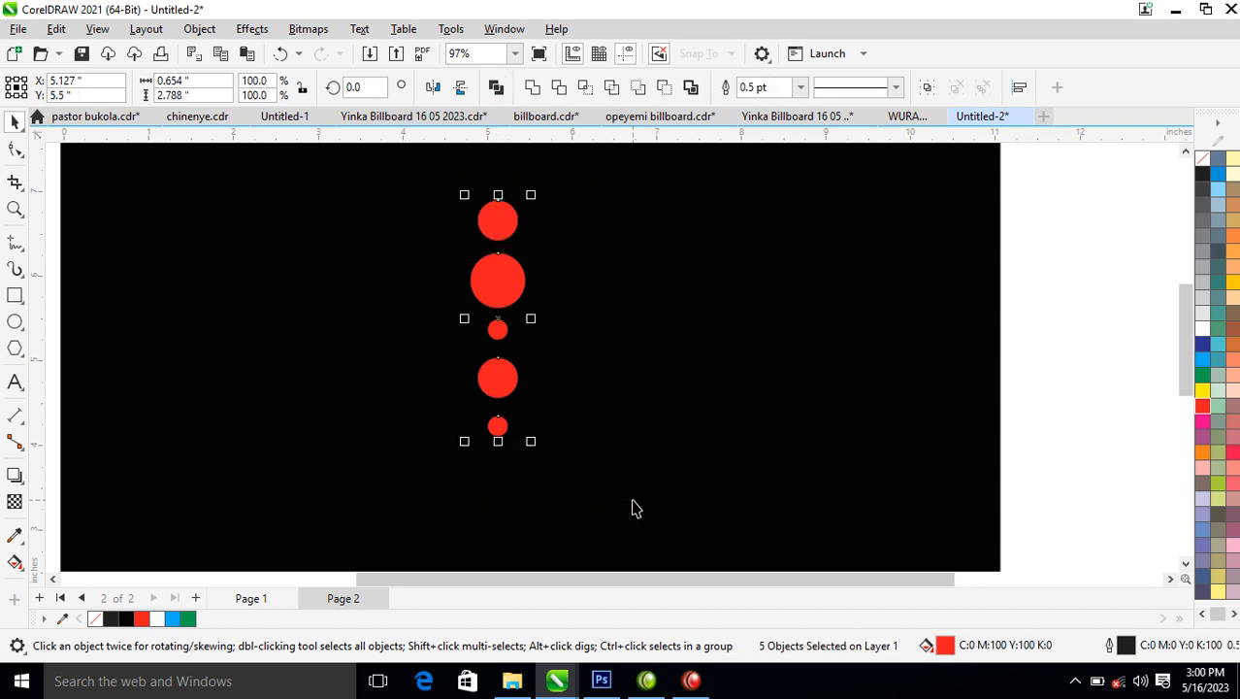
# Try converting the five circles with their outlines to a 300 dpi RGB bitmap, and undo the conversion.
pyautogui.click(309, 29)
pyautogui.click(351, 49)
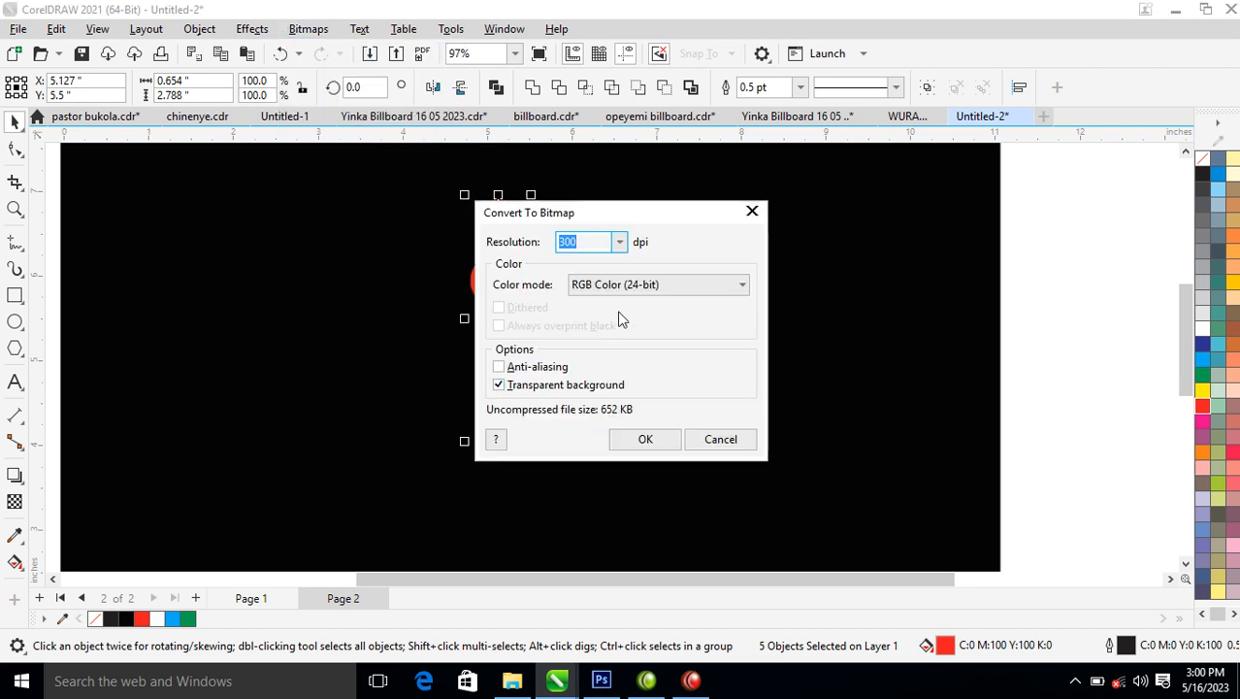
pyautogui.click(645, 440)
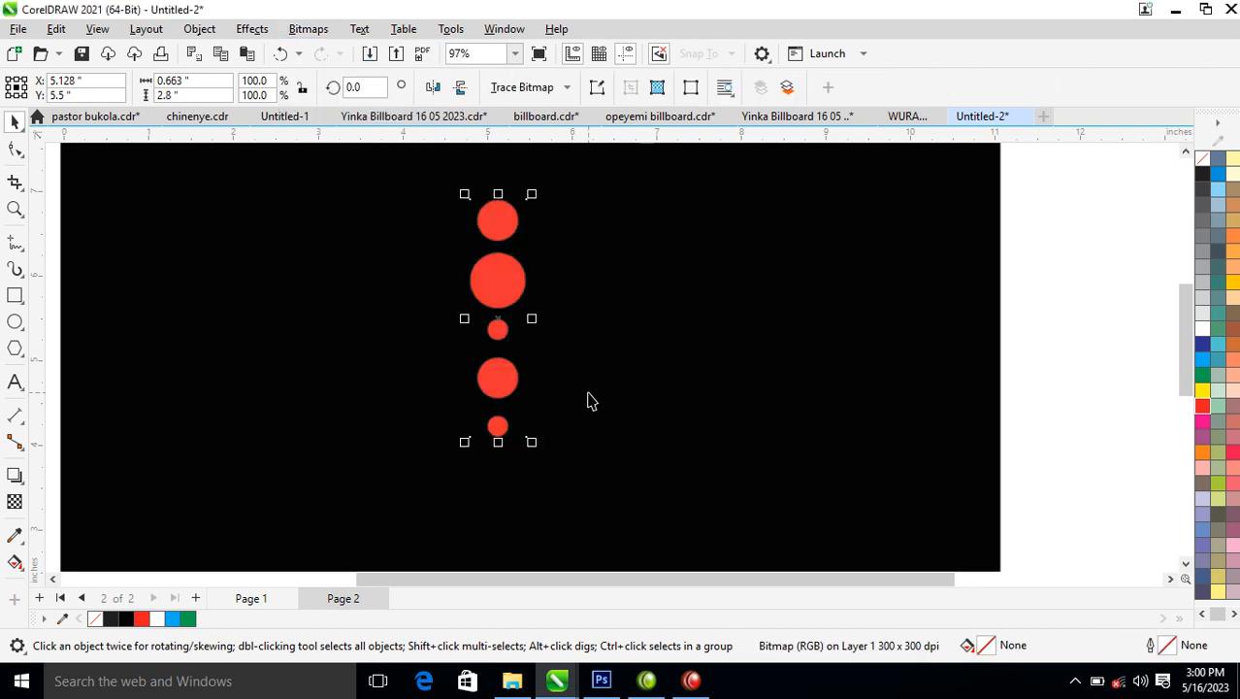
pyautogui.hotkey('ctrl', 'z')
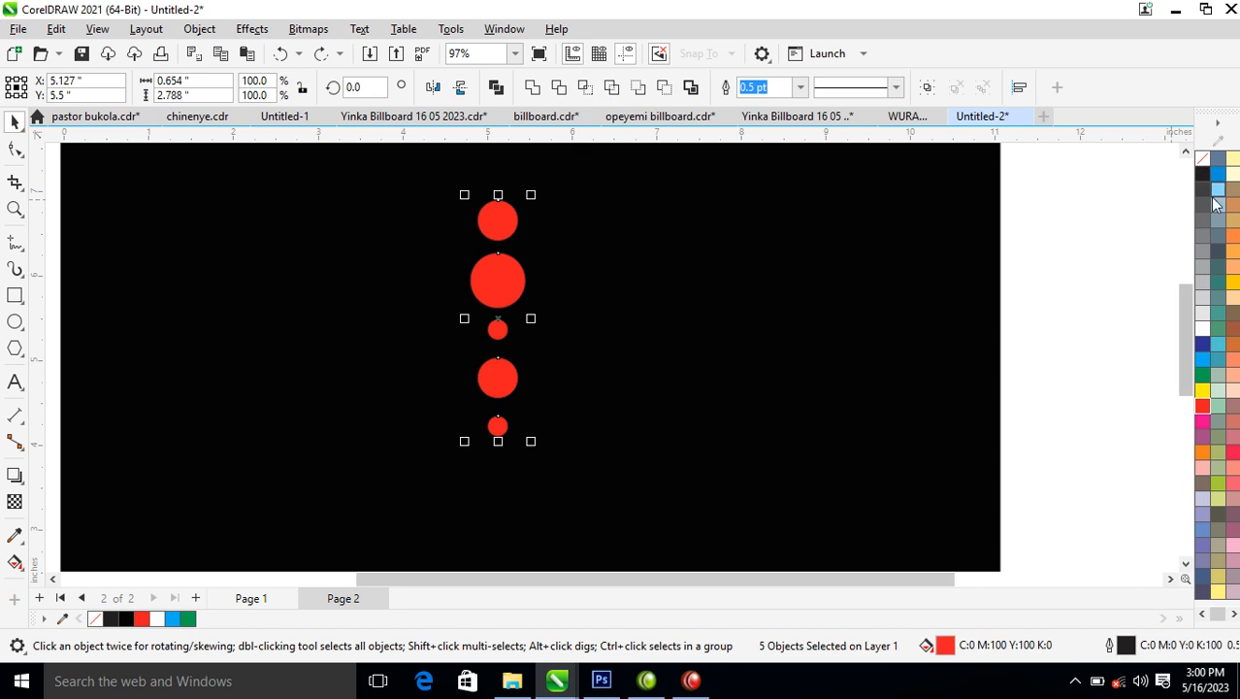
# Remove the outlines from the five circles and convert them to a 300 dpi RGB bitmap with a transparent background.
pyautogui.rightClick(1198, 168)
pyautogui.click(1164, 174)
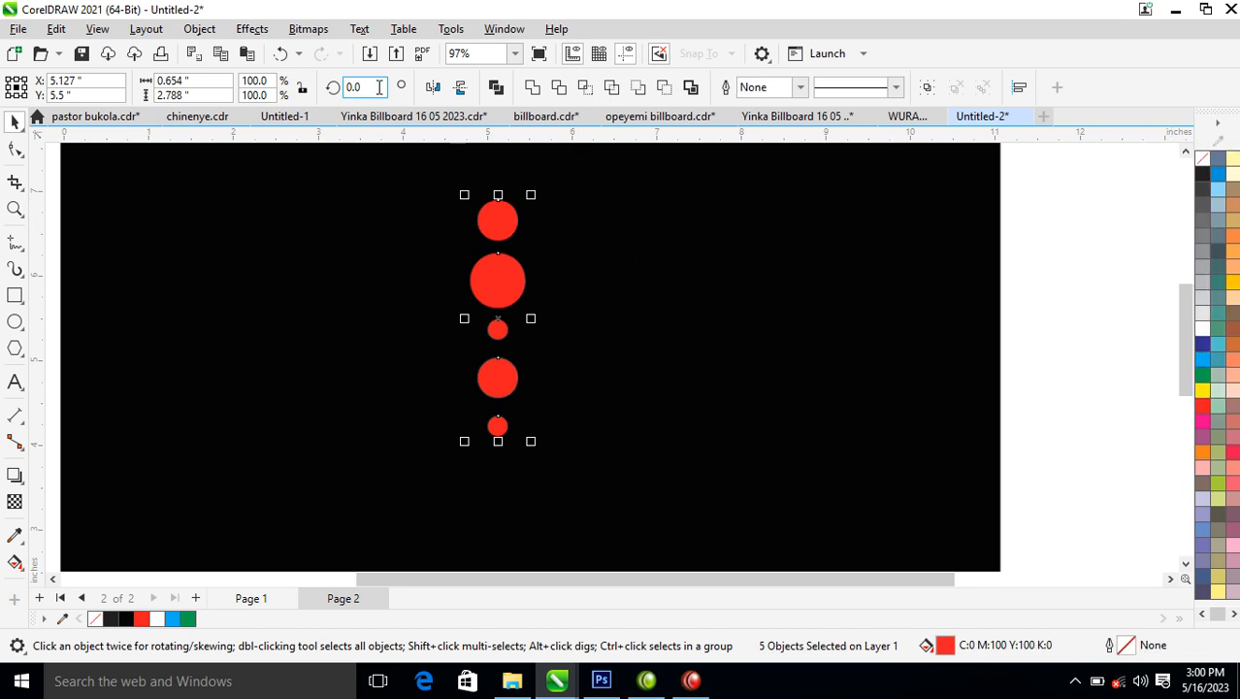
pyautogui.click(308, 29)
pyautogui.click(334, 51)
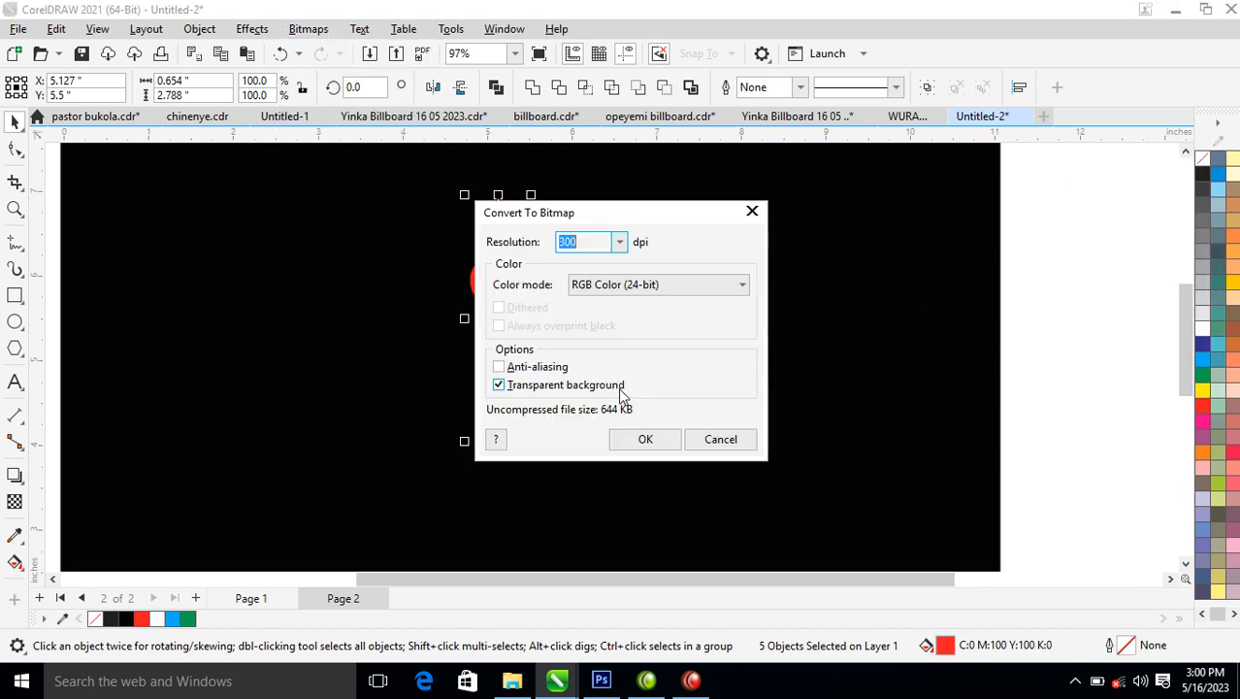
pyautogui.click(722, 286)
pyautogui.click(621, 361)
pyautogui.click(644, 442)
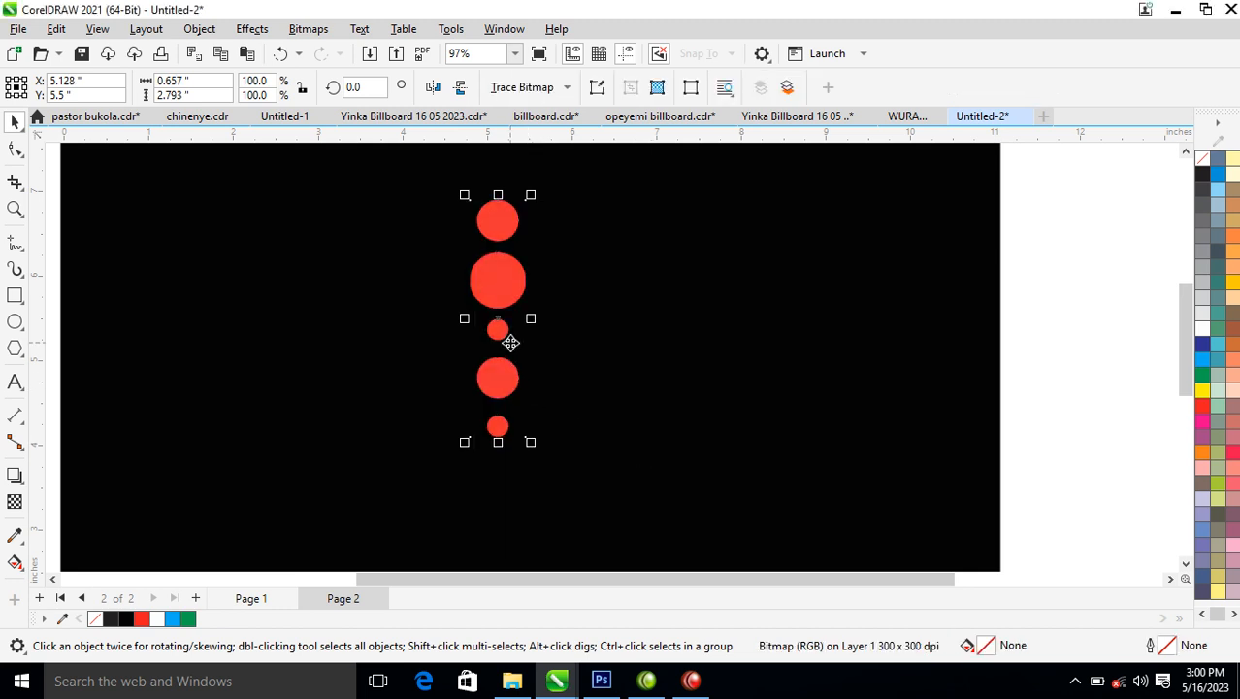
# Apply a Motion Blur to the circle bitmap with distance 681 and direction 0, ignoring pixels outside the image.
pyautogui.scroll(-1, 509, 341)
pyautogui.scroll(-2, 509, 340)
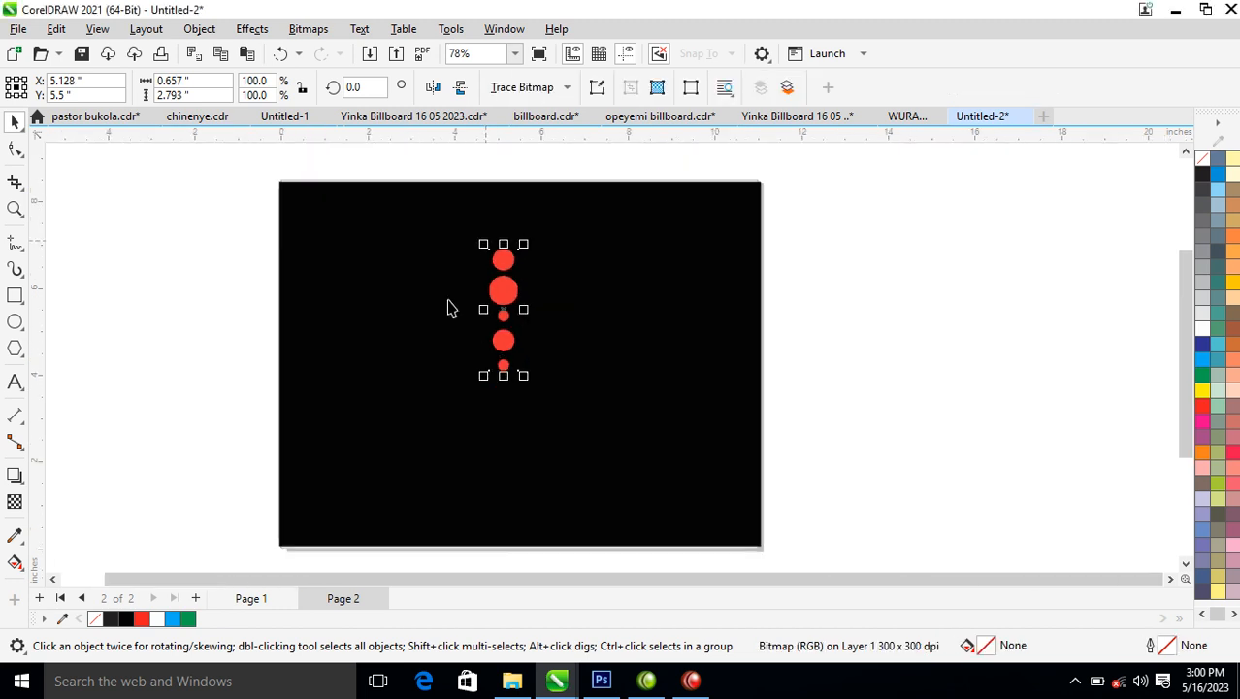
pyautogui.click(252, 29)
pyautogui.moveTo(274, 105)
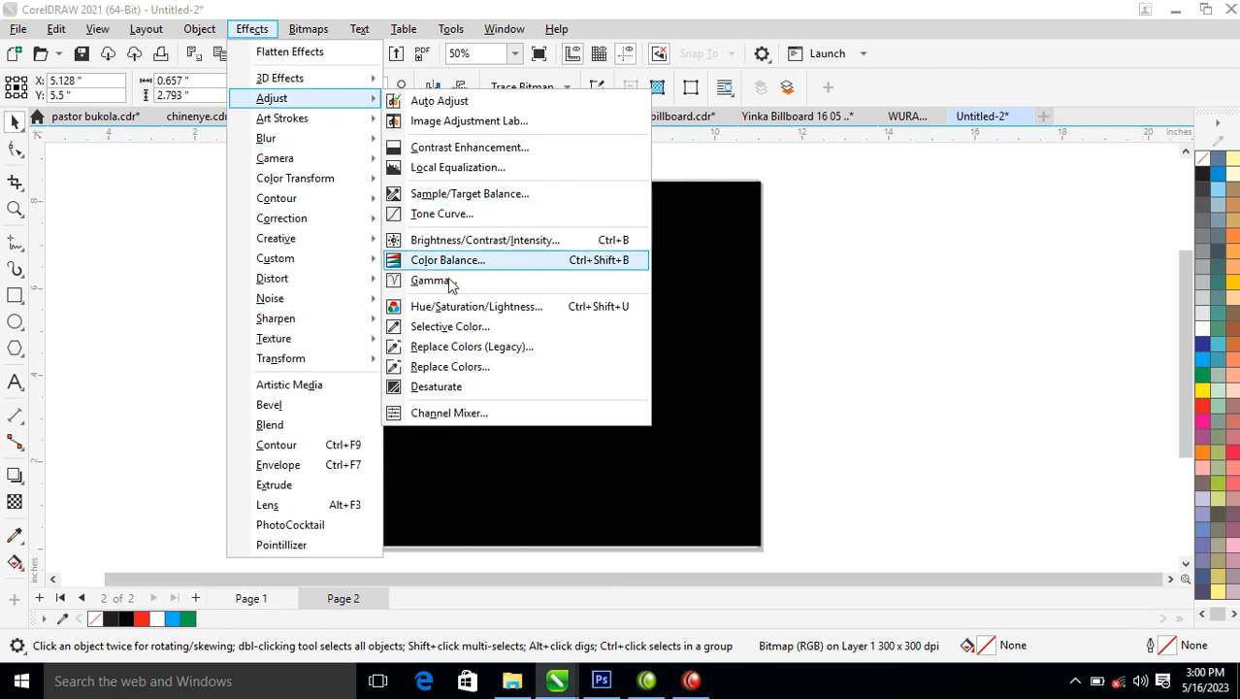
pyautogui.moveTo(270, 142)
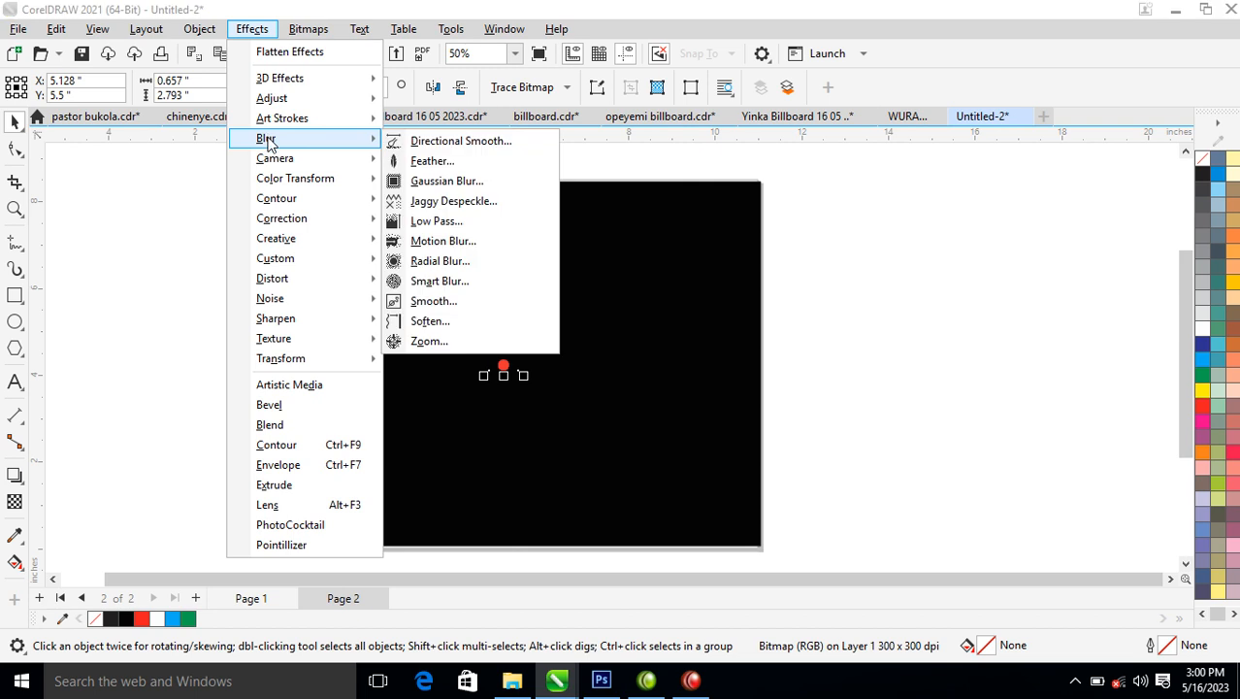
pyautogui.click(438, 248)
pyautogui.moveTo(629, 220); pyautogui.dragTo(1001, 96)
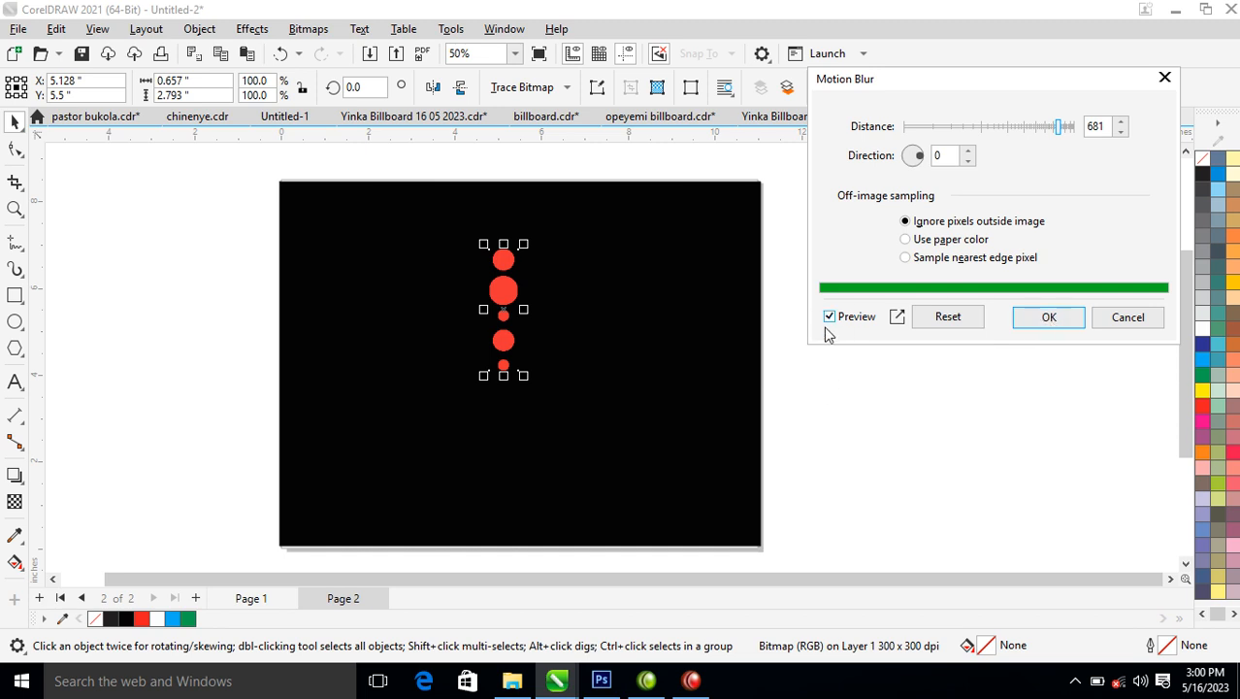
pyautogui.click(1048, 318)
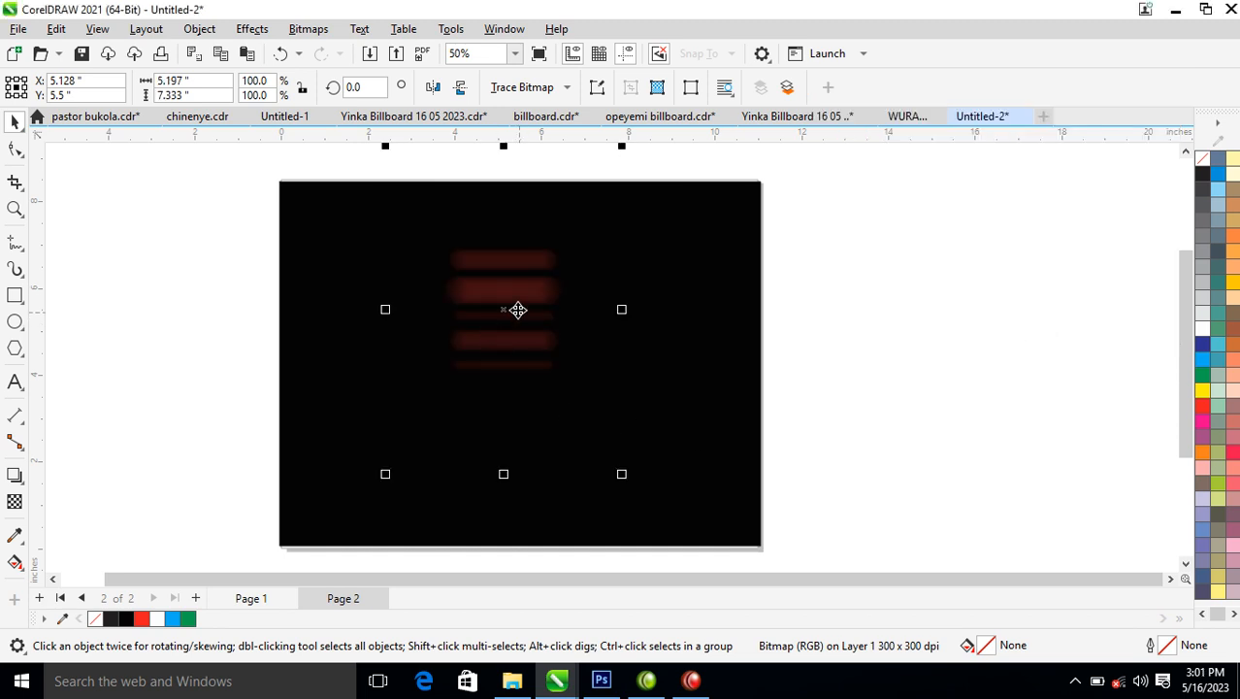
# Duplicate the blurred bitmap, centre the copy over the original, and stretch the pair to about 9.9 inches wide.
pyautogui.moveTo(514, 289); pyautogui.dragTo(728, 291)
pyautogui.keyDown('shift'); pyautogui.click(514, 293); pyautogui.keyUp('shift')
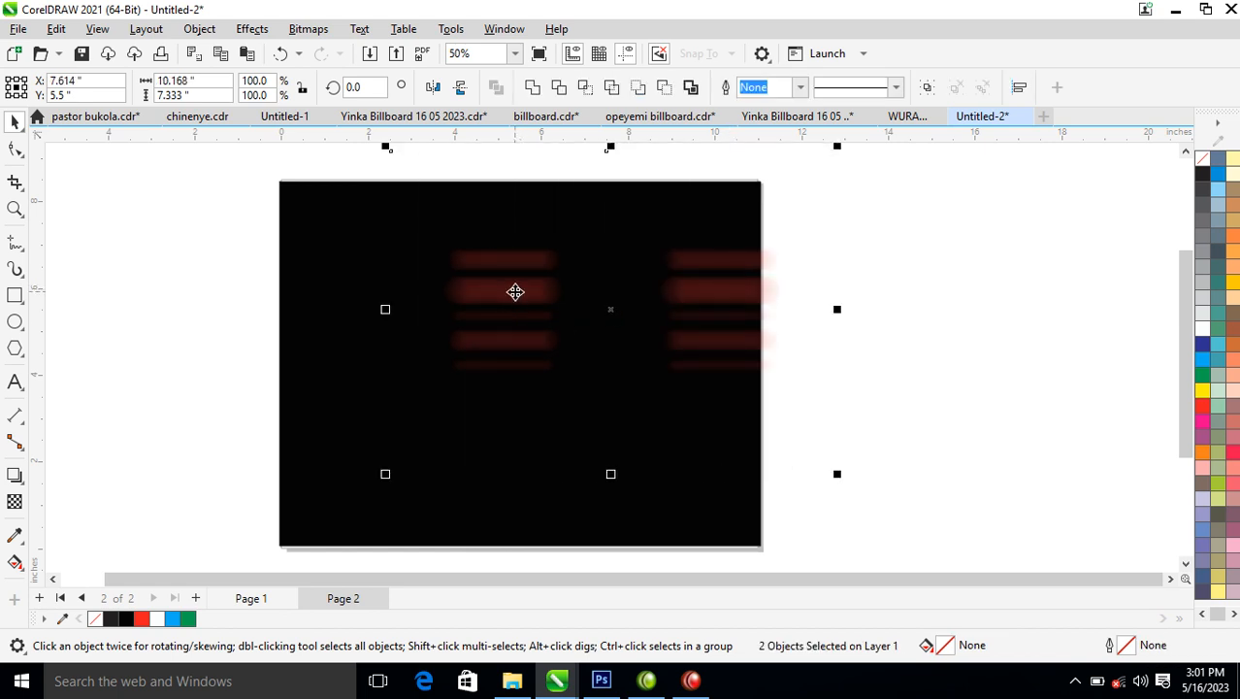
pyautogui.press('c')
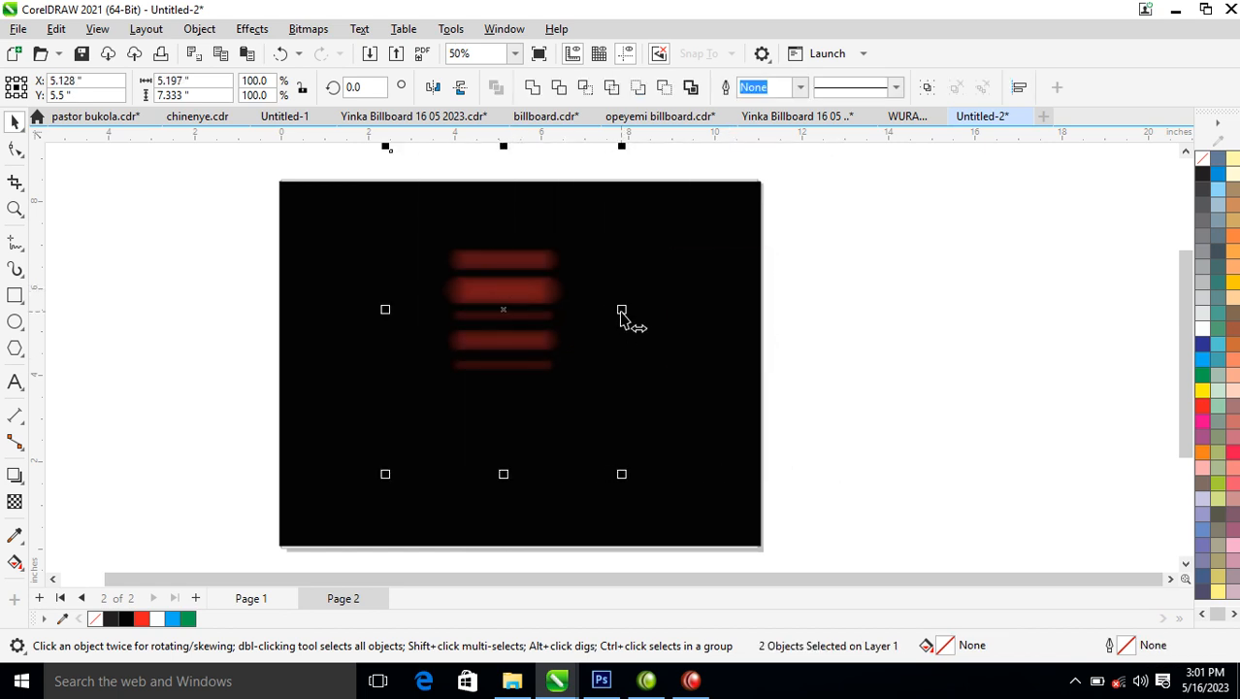
pyautogui.moveTo(626, 318); pyautogui.dragTo(725, 318)
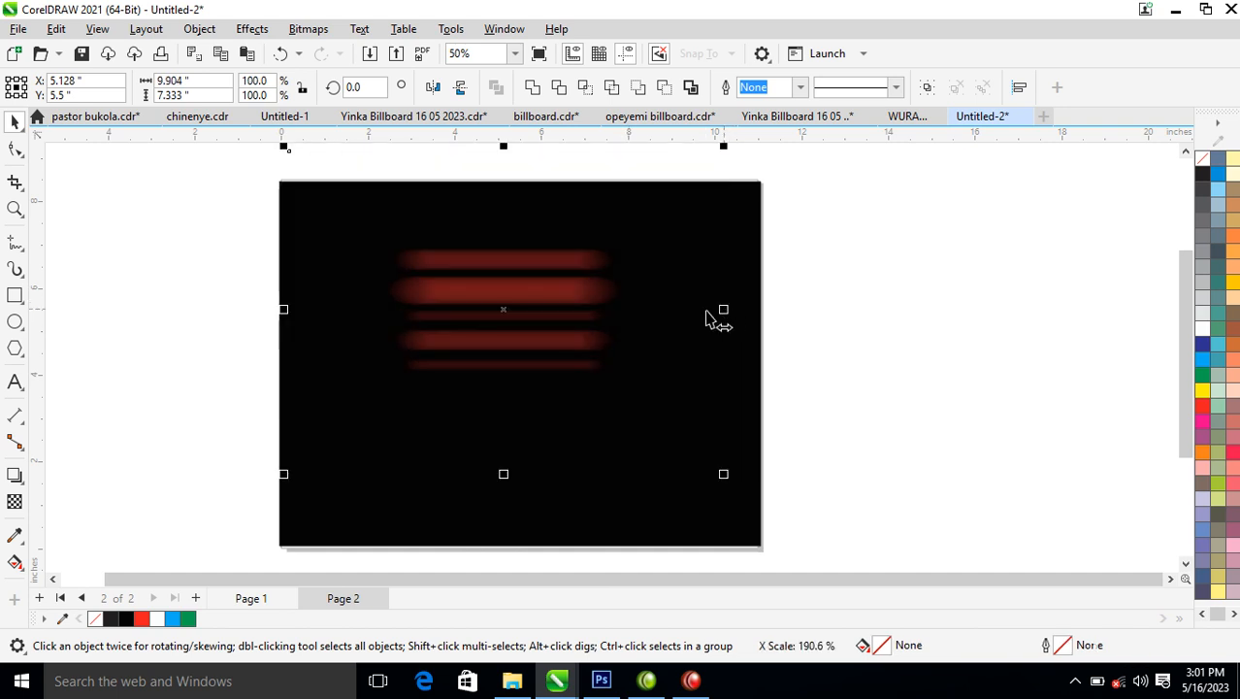
# Copy the streak pair about 0.46 inches lower and enlarge all four bitmaps to about 15 by 6.6 inches around the middle of the black rectangle.
pyautogui.moveTo(590, 282); pyautogui.dragTo(586, 309)
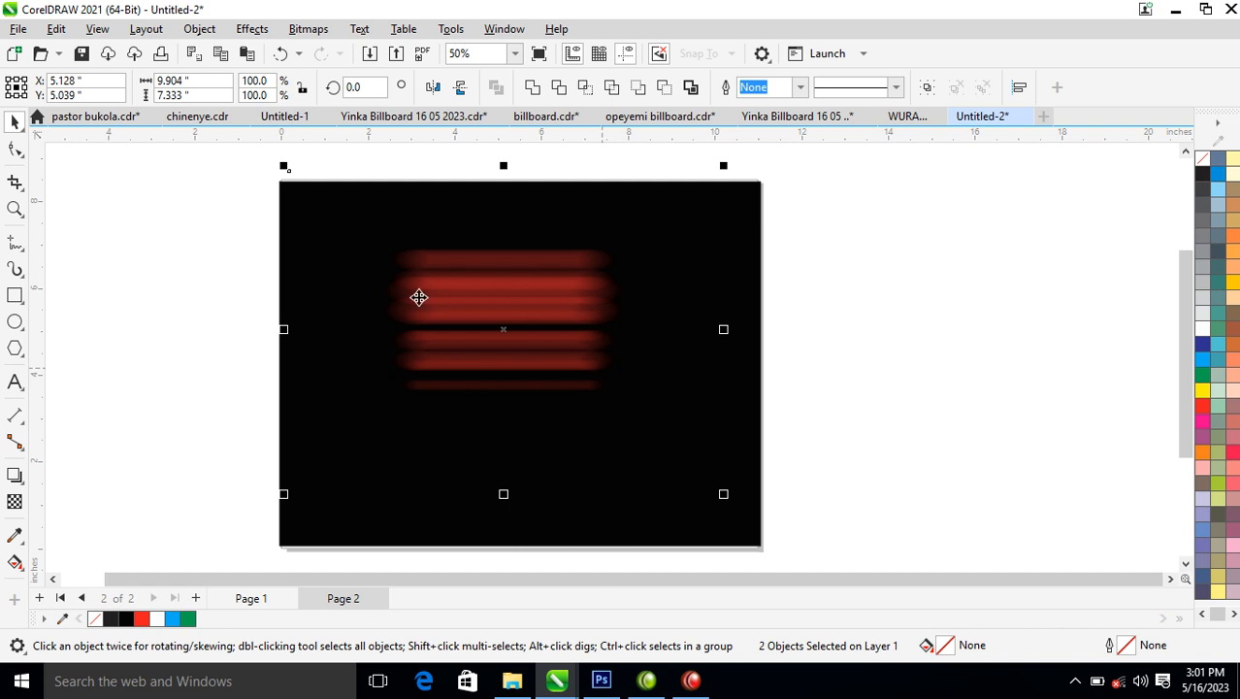
pyautogui.moveTo(158, 151); pyautogui.dragTo(800, 520)
pyautogui.moveTo(723, 319); pyautogui.dragTo(888, 320)
pyautogui.moveTo(663, 321); pyautogui.dragTo(659, 372)
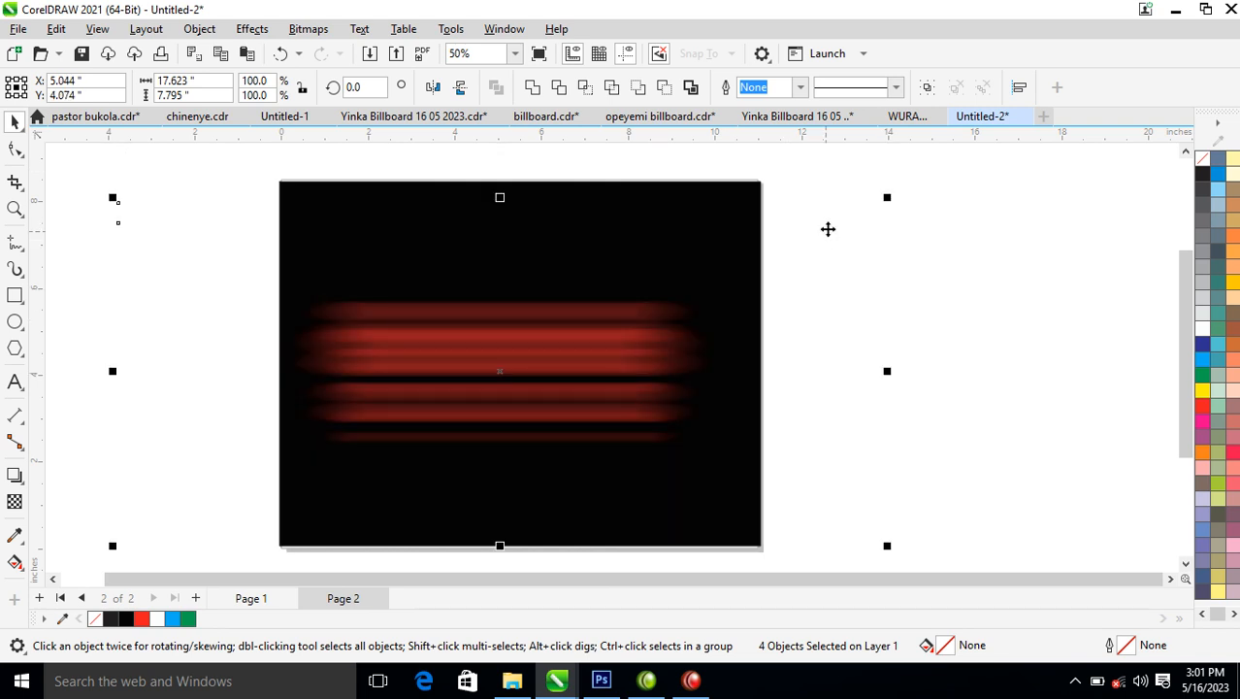
pyautogui.moveTo(890, 204); pyautogui.dragTo(832, 217)
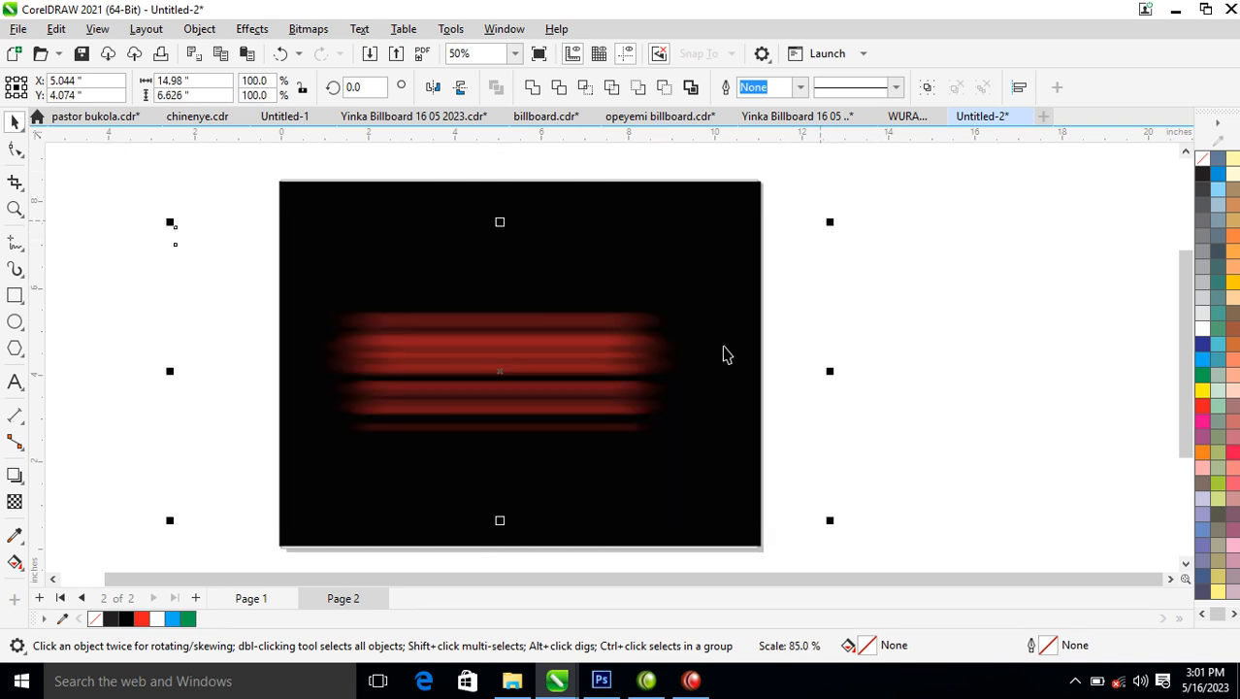
pyautogui.moveTo(568, 376); pyautogui.dragTo(591, 389)
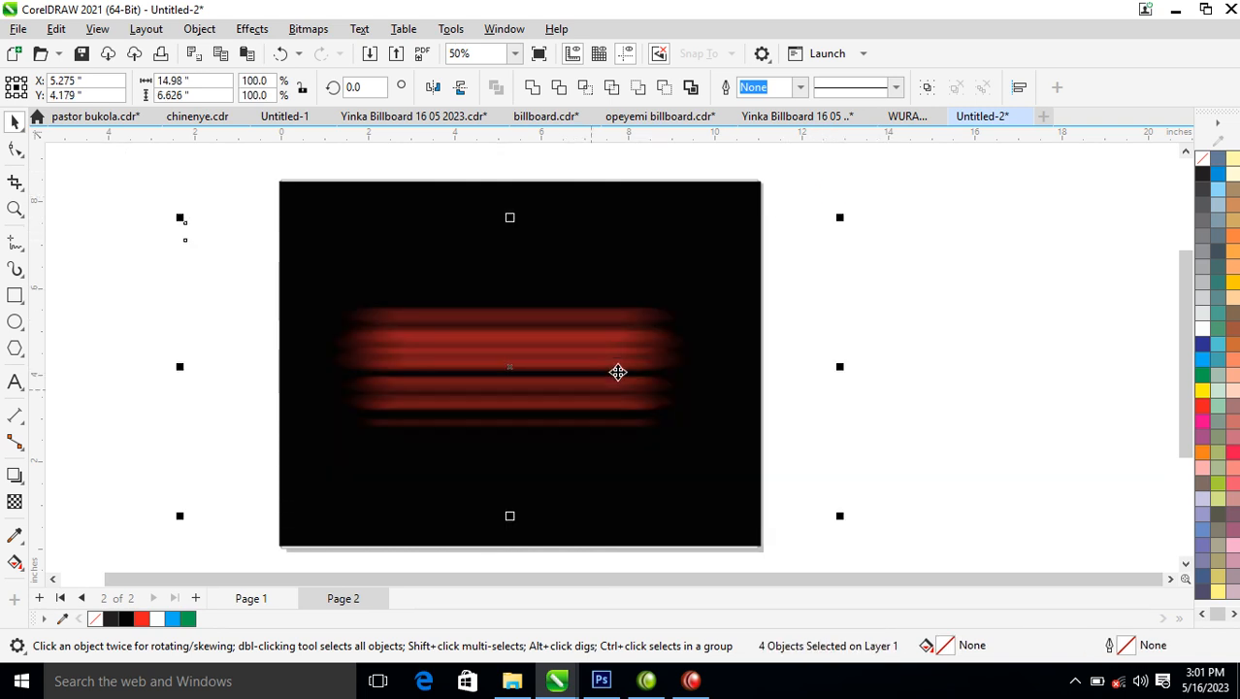
# Group the four streak bitmaps and convert the group to a single 300 dpi RGB bitmap.
pyautogui.hotkey('ctrl', 'g')
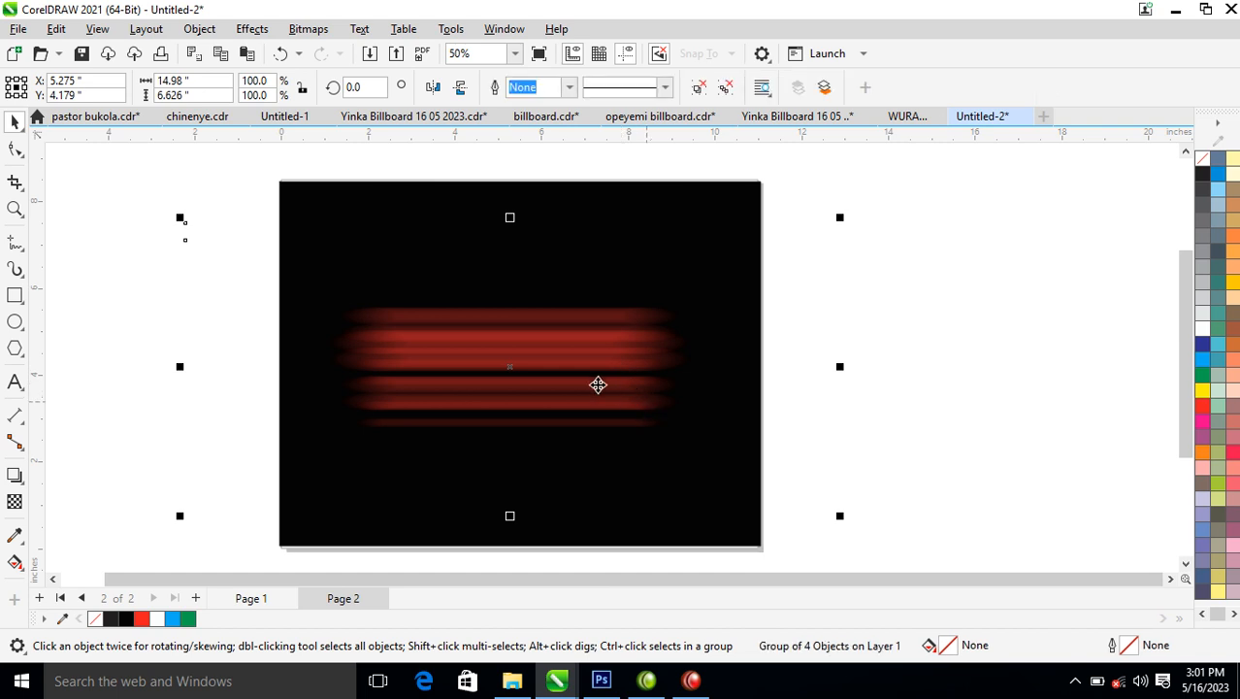
pyautogui.click(317, 29)
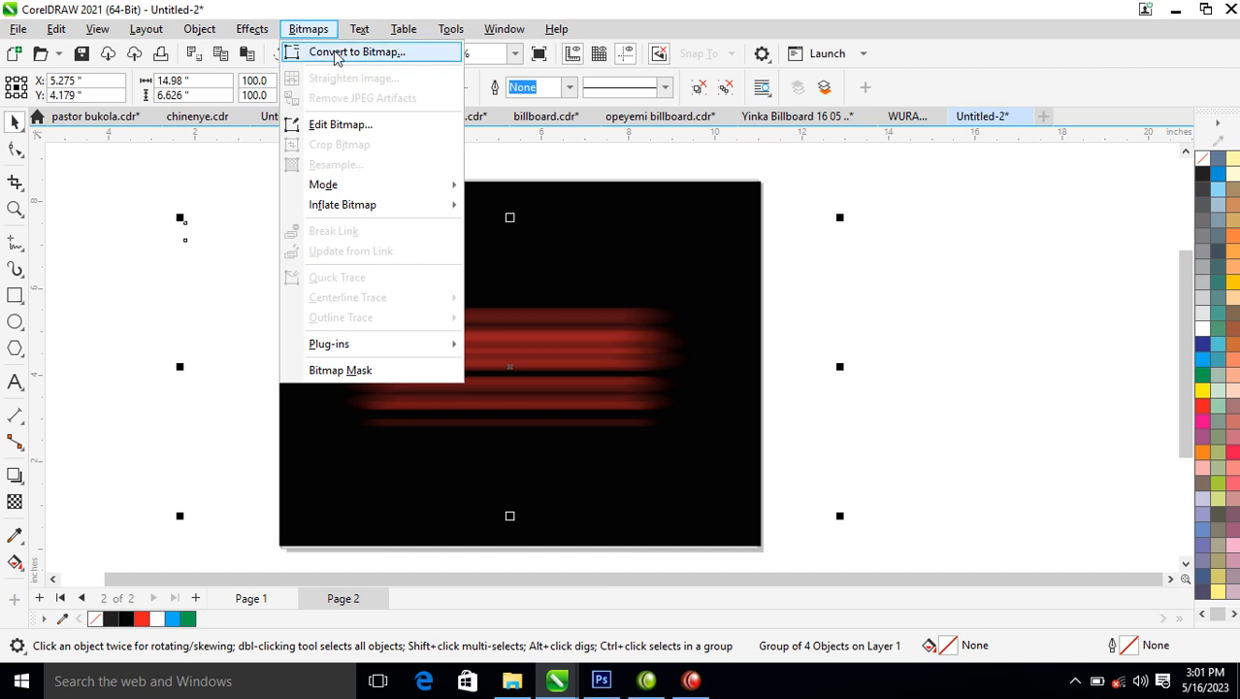
pyautogui.click(342, 60)
pyautogui.click(645, 443)
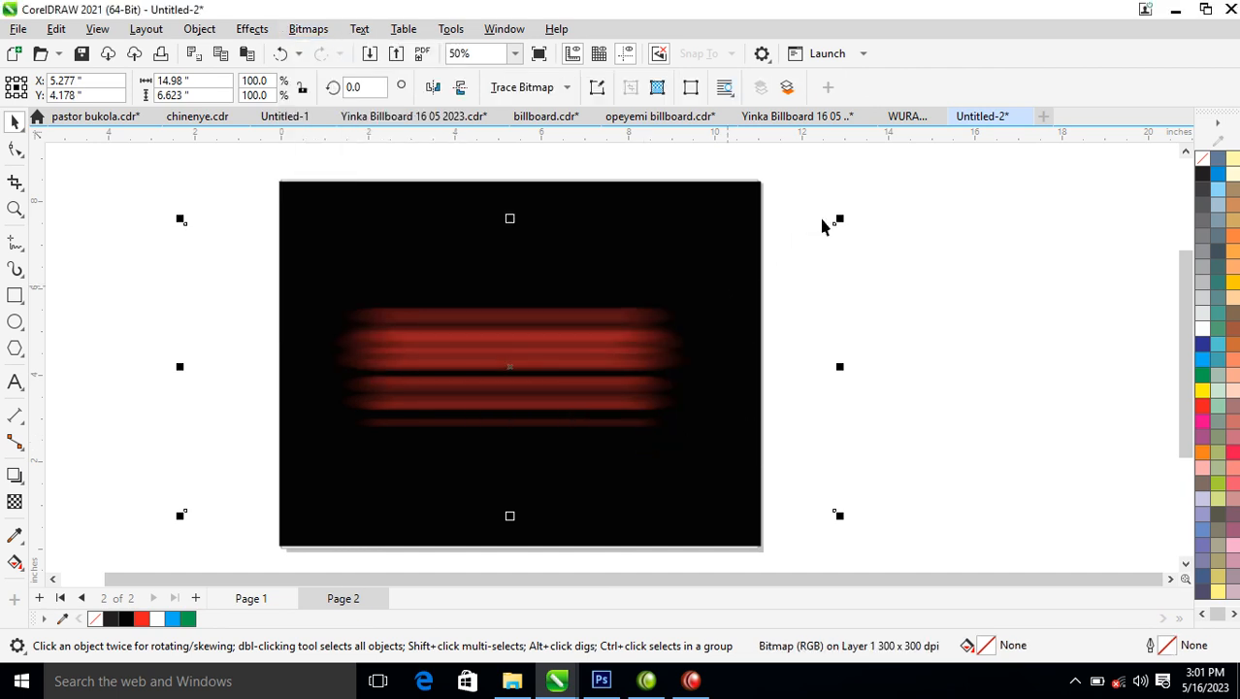
# Duplicate the streak bitmap, rotate the copy about 23.5 degrees across the original, and scale it to about 81%.
pyautogui.moveTo(675, 351); pyautogui.dragTo(658, 371)
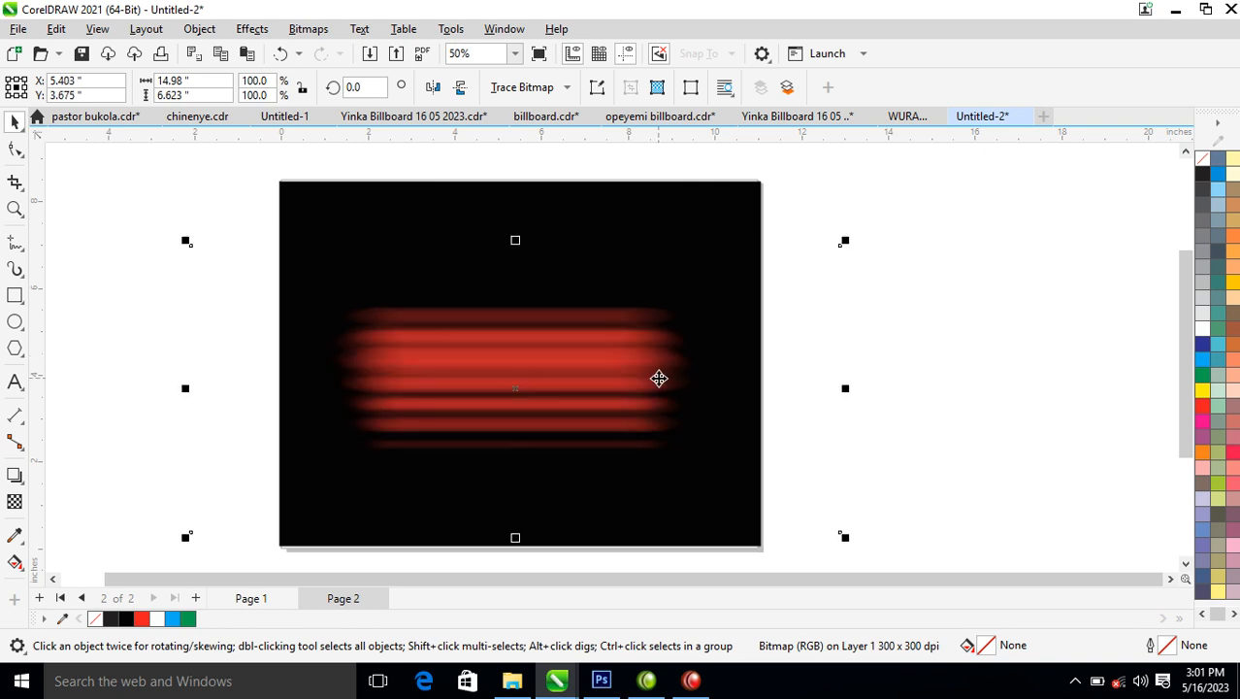
pyautogui.click(644, 360)
pyautogui.moveTo(857, 247); pyautogui.dragTo(759, 154)
pyautogui.moveTo(616, 363)
pyautogui.mouseDown()
pyautogui.moveTo(623, 327)
pyautogui.moveTo(612, 347)
pyautogui.mouseUp()
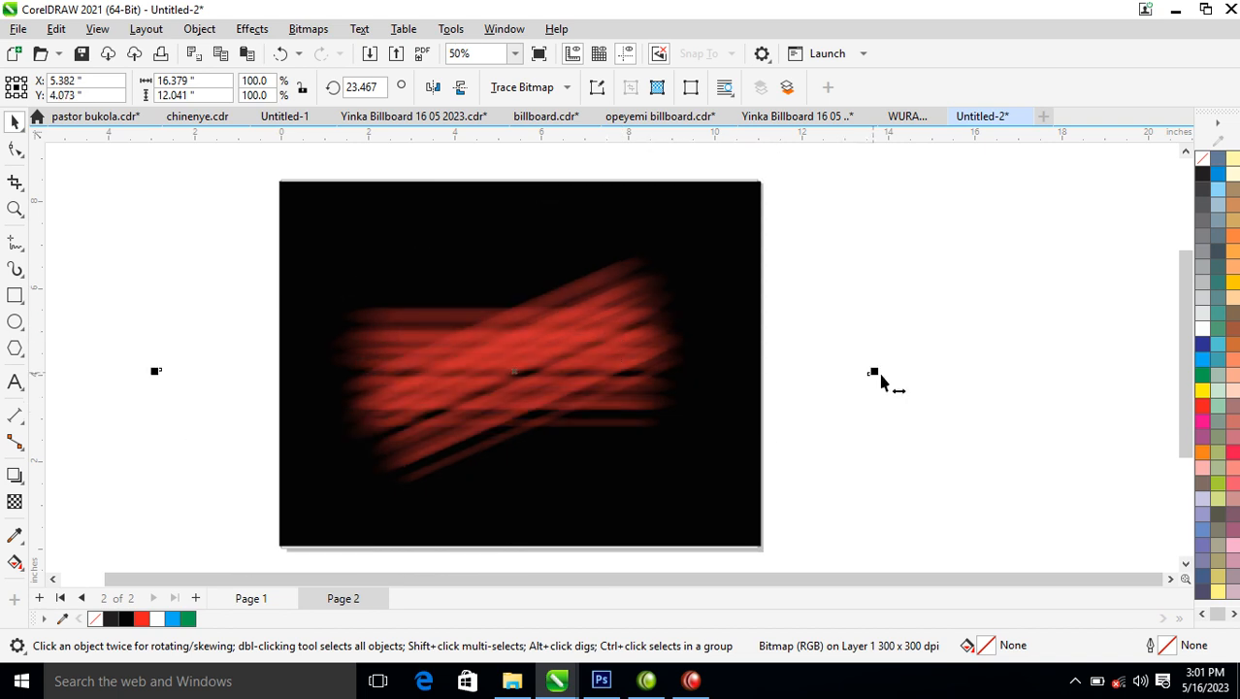
pyautogui.scroll(-2, 757, 368)
pyautogui.moveTo(844, 215); pyautogui.dragTo(787, 205)
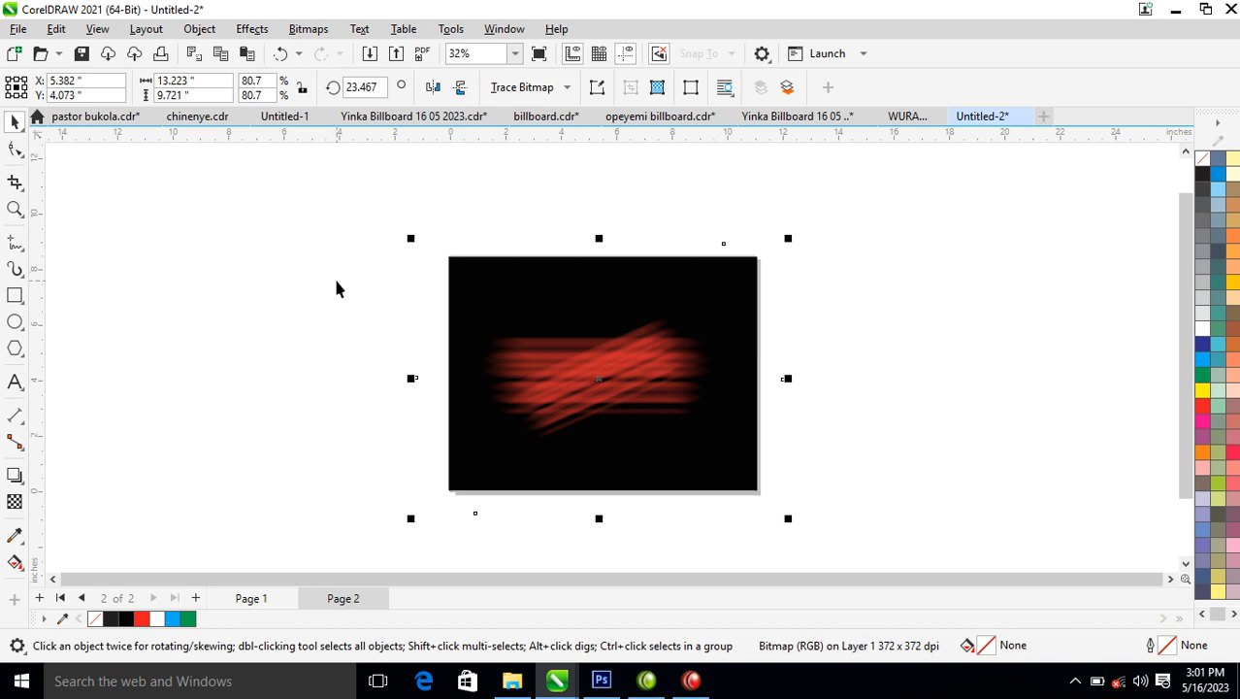
# Reposition the tilted streak copy over the horizontal streaks and group the two bitmaps.
pyautogui.keyDown('shift'); pyautogui.click(623, 366); pyautogui.keyUp('shift')
pyautogui.moveTo(615, 370)
pyautogui.mouseDown()
pyautogui.moveTo(852, 339)
pyautogui.moveTo(591, 329)
pyautogui.moveTo(614, 376)
pyautogui.moveTo(606, 390)
pyautogui.mouseUp()
pyautogui.hotkey('ctrl', 'g')
pyautogui.click(684, 402)
pyautogui.keyDown('ctrl'); pyautogui.click(573, 338); pyautogui.keyUp('ctrl')
pyautogui.press('z')
pyautogui.moveTo(406, 237); pyautogui.dragTo(839, 485)
pyautogui.press('space')
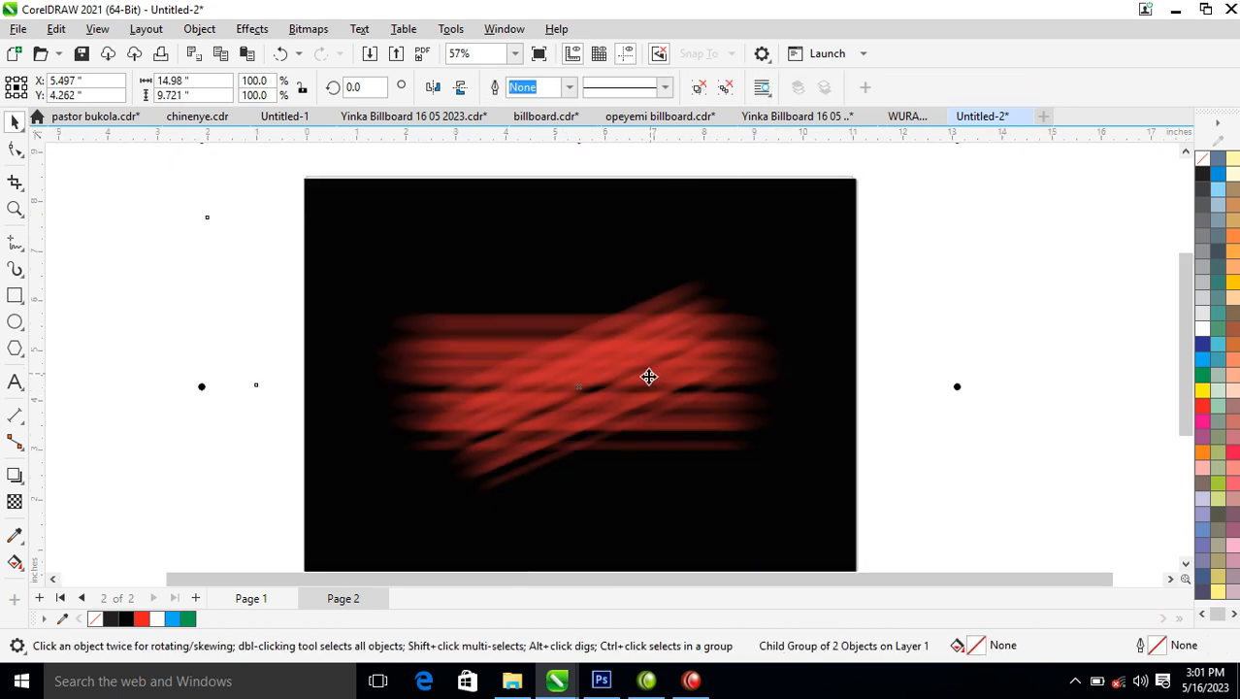
pyautogui.click(996, 362)
# Add the text SPECTRIUM over the streaks, enlarge it to about 59 pt, and fill it white.
pyautogui.click(15, 382)
pyautogui.click(451, 369)
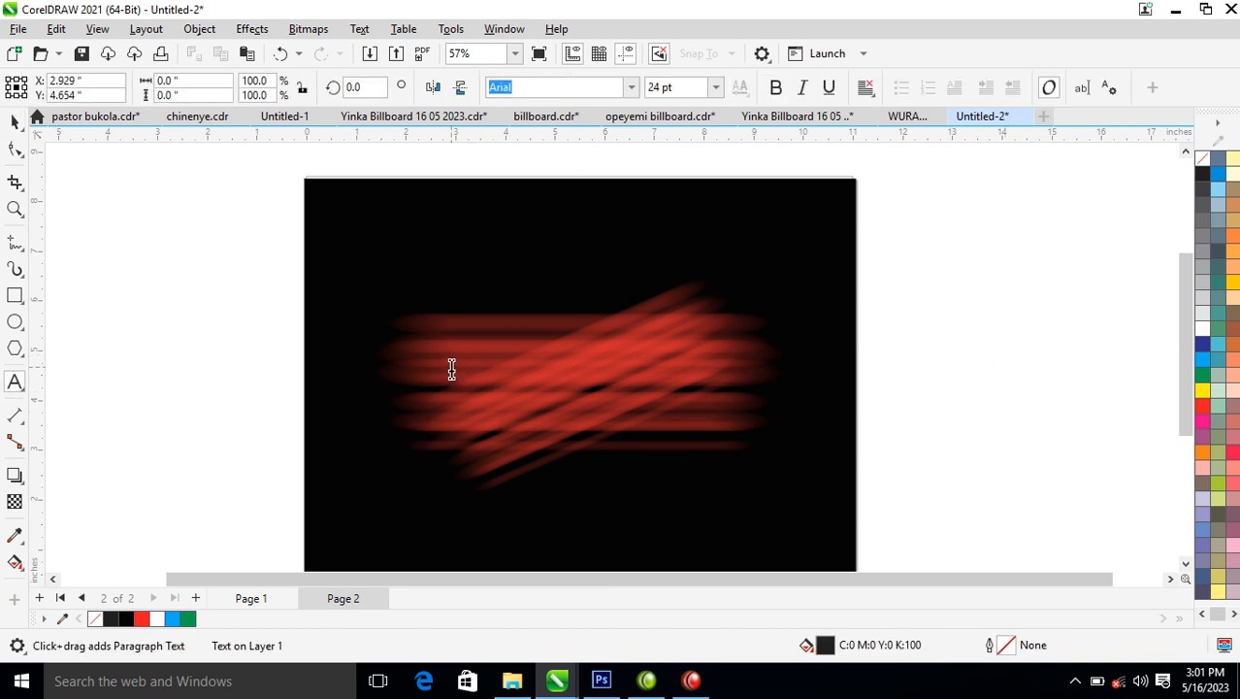
pyautogui.write('SPECTRIU')
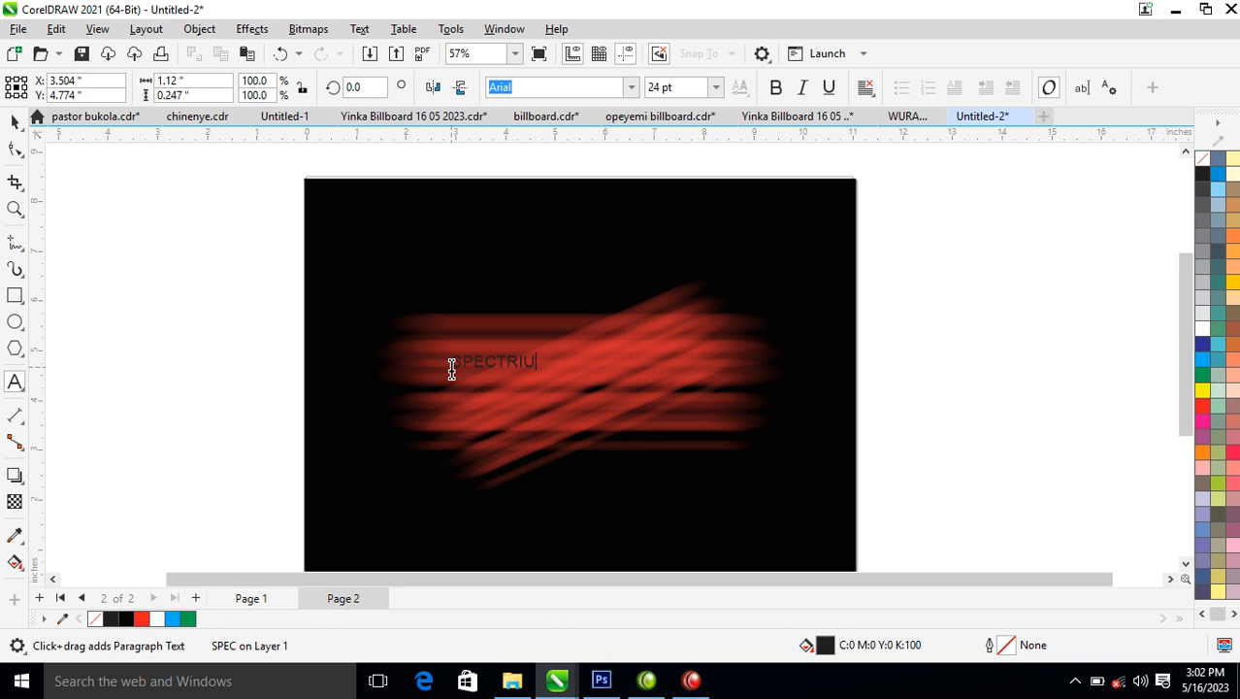
pyautogui.hotkey('ctrl', 'space')
pyautogui.moveTo(557, 378); pyautogui.dragTo(691, 445)
pyautogui.click(1203, 327)
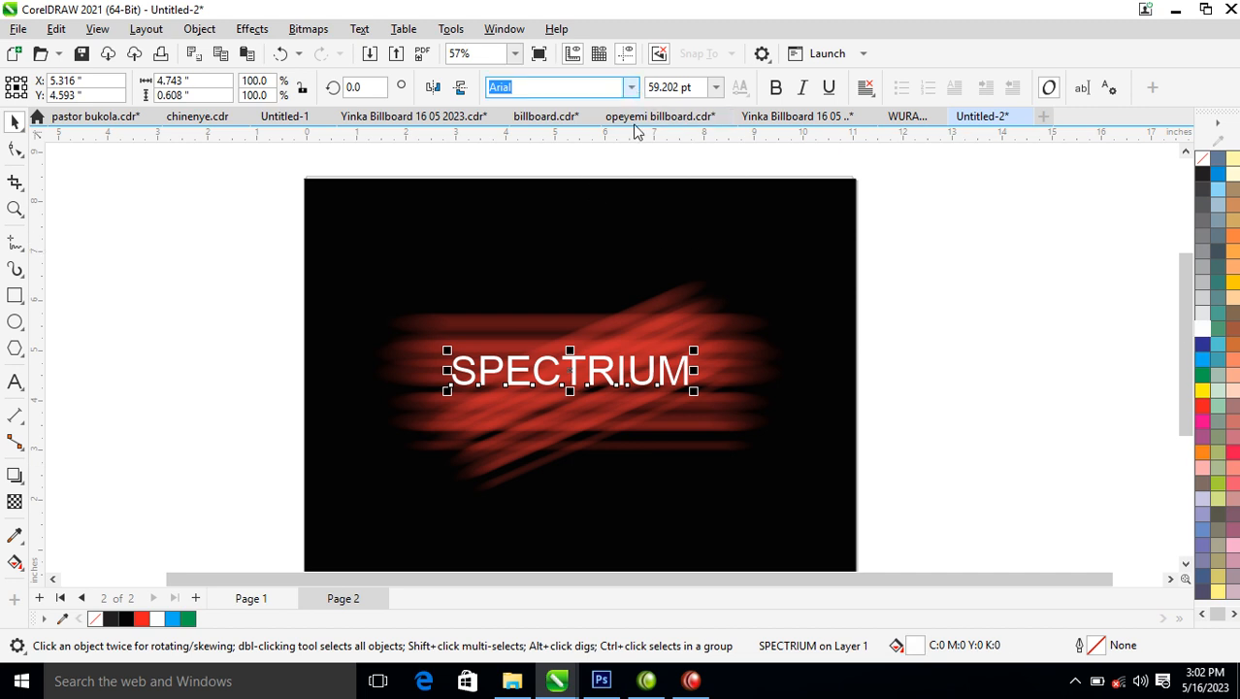
# Set the SPECTRIUM text in bold FuturaTEE and replace its fill with a white outline.
pyautogui.click(631, 87)
pyautogui.click(571, 143)
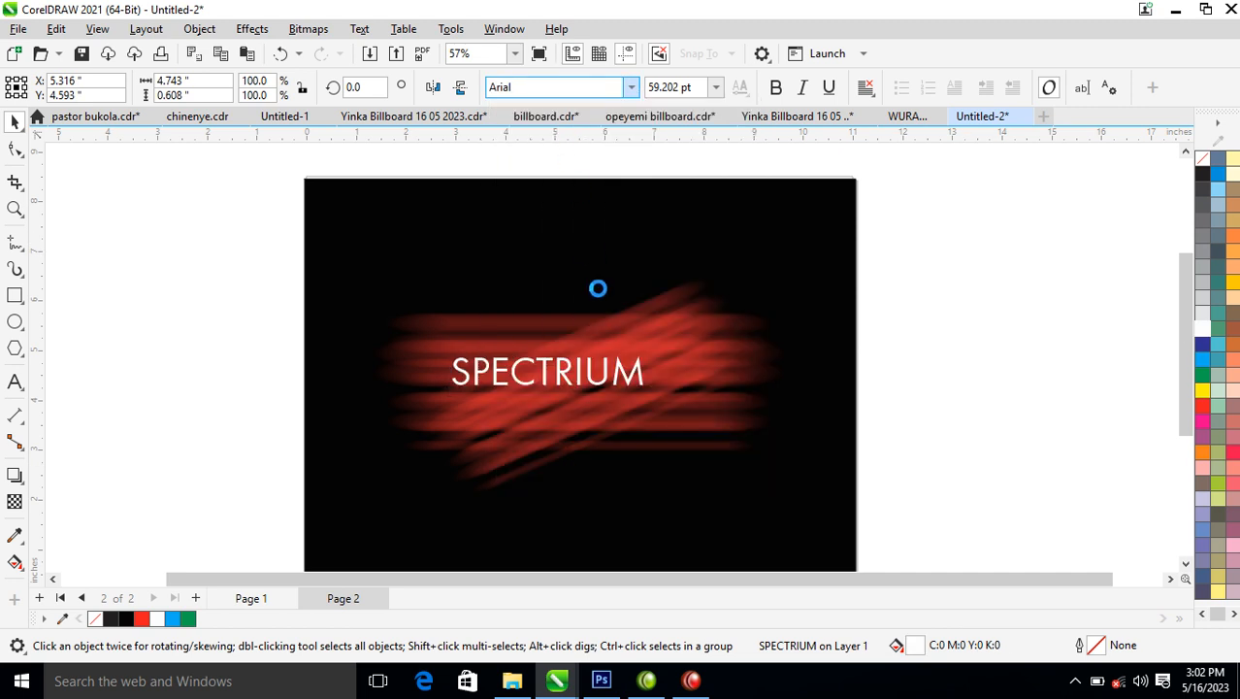
pyautogui.click(777, 89)
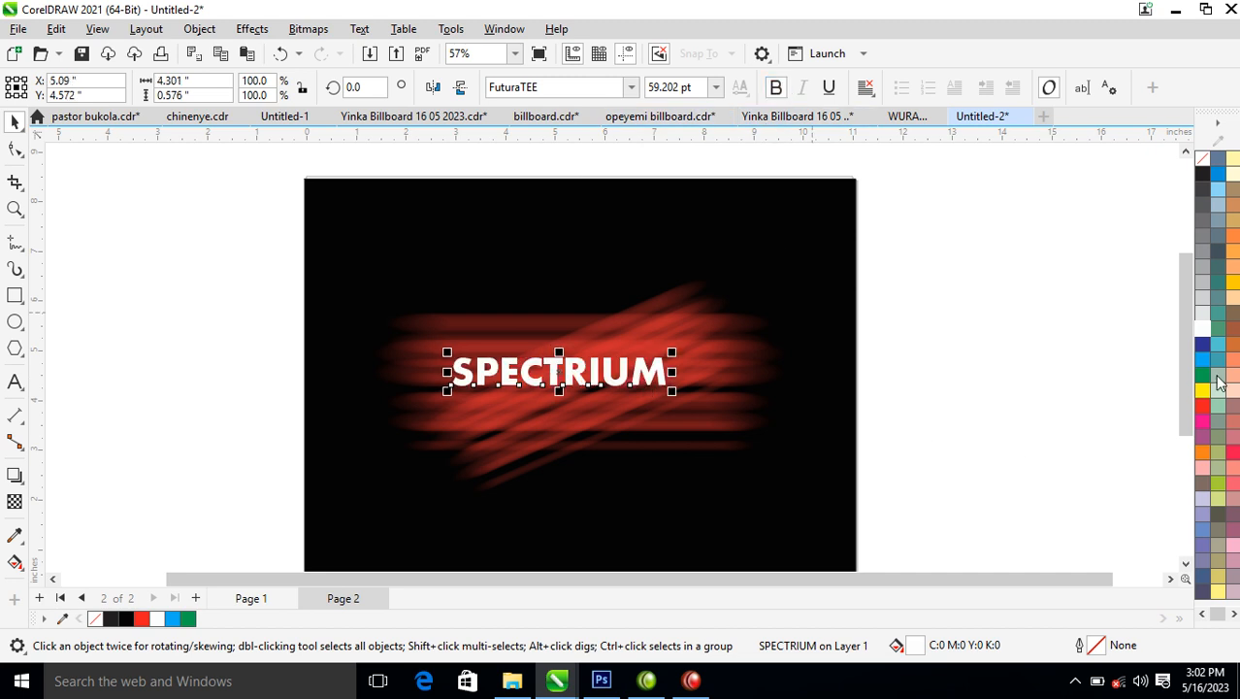
pyautogui.click(1203, 165)
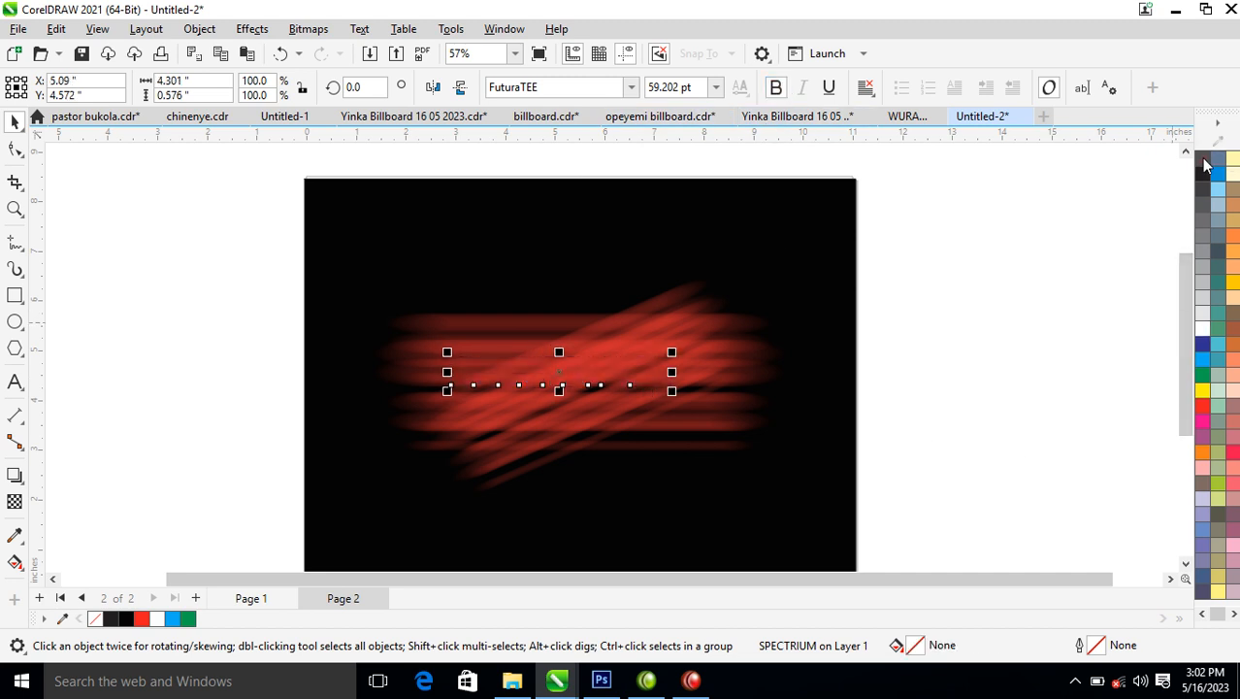
pyautogui.rightClick(1203, 331)
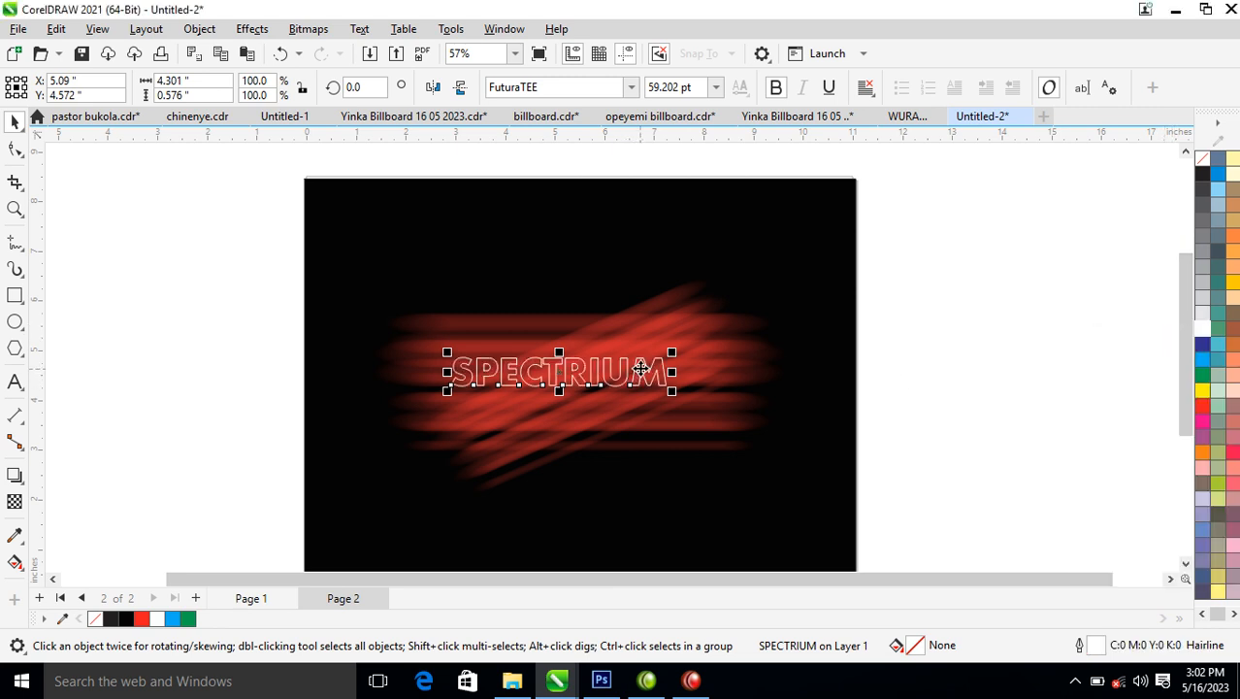
# Enlarge the outlined text to about 6.5 inches wide and centre it over the red streaks.
pyautogui.press('z')
pyautogui.moveTo(263, 259); pyautogui.dragTo(880, 461)
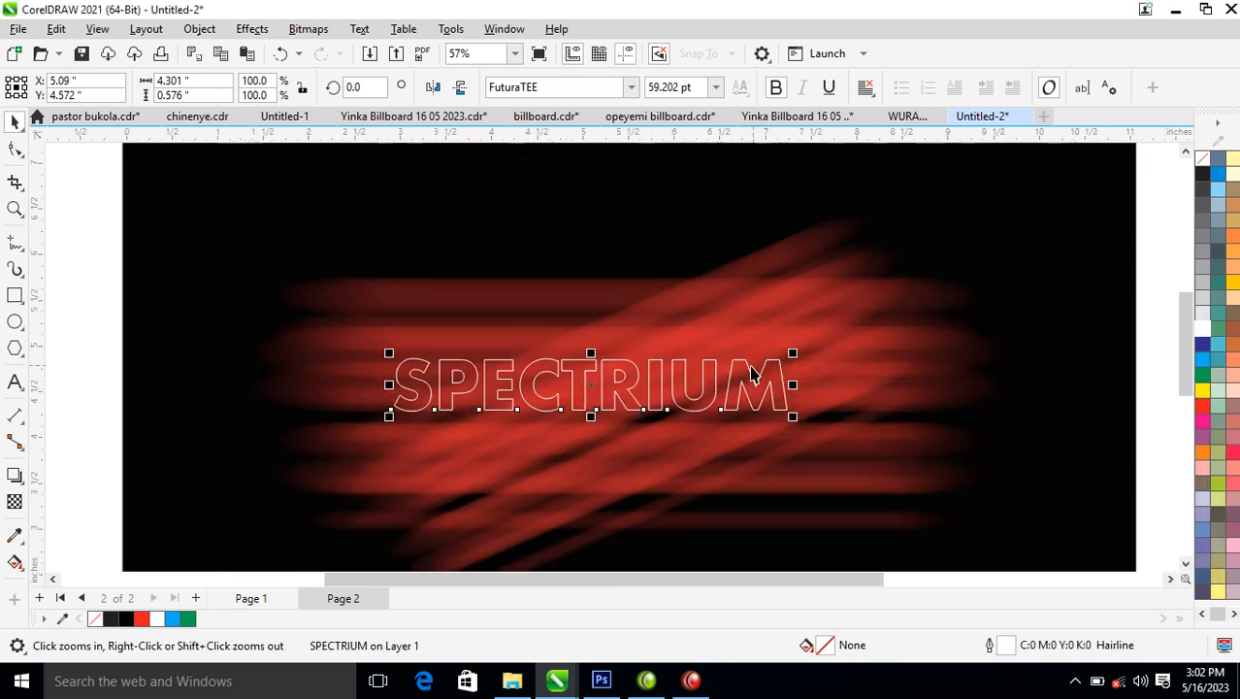
pyautogui.moveTo(793, 351); pyautogui.dragTo(889, 295)
pyautogui.moveTo(851, 381); pyautogui.dragTo(874, 390)
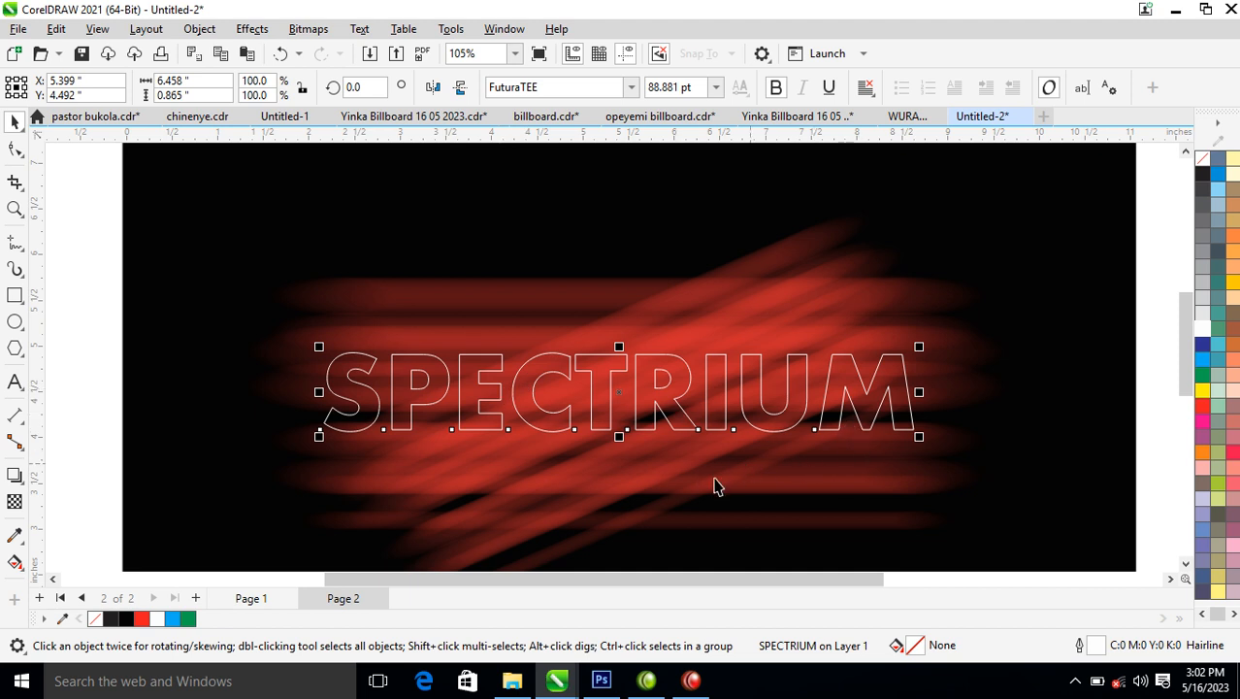
# Set the text outline width to 2 points, with scaling with the object and placement behind the fill enabled.
pyautogui.press('F12')
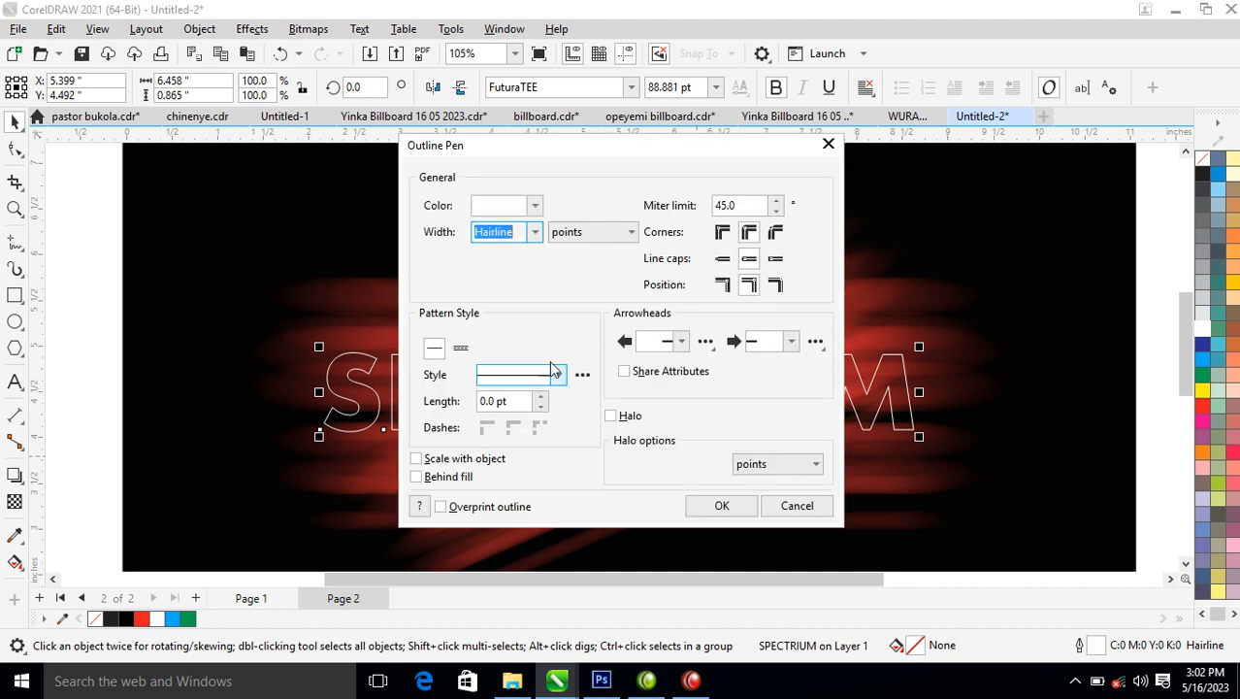
pyautogui.write('2')
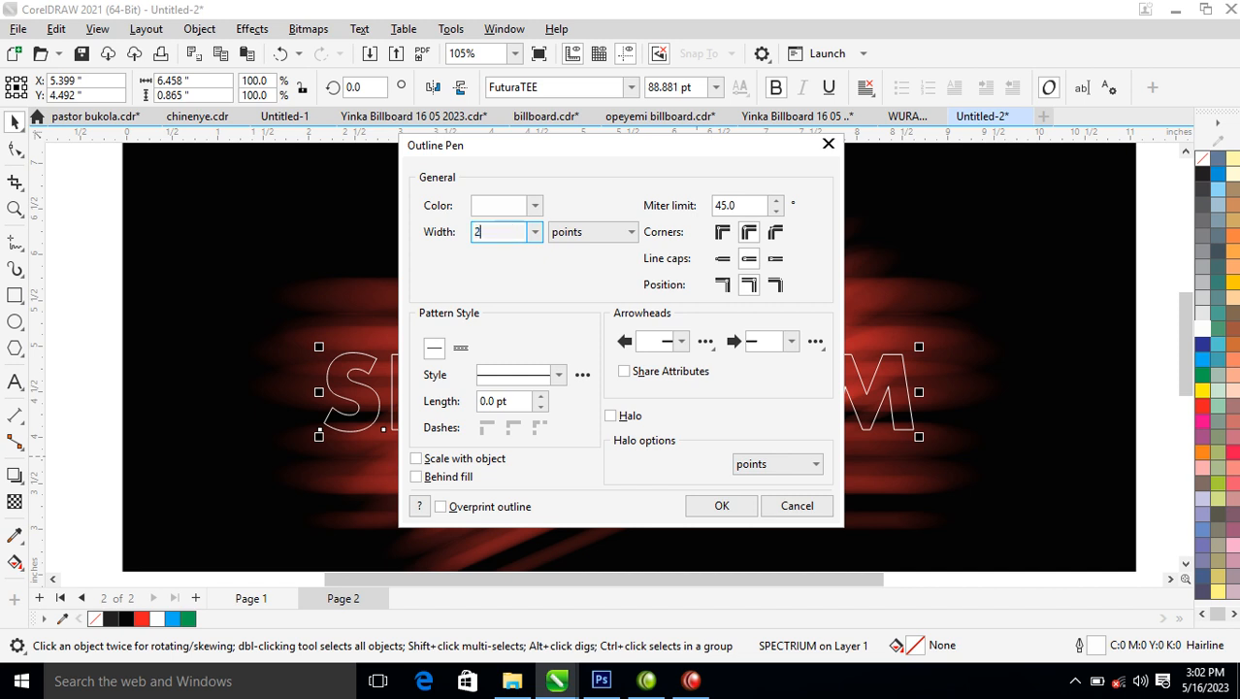
pyautogui.click(428, 464)
pyautogui.click(419, 479)
pyautogui.click(718, 507)
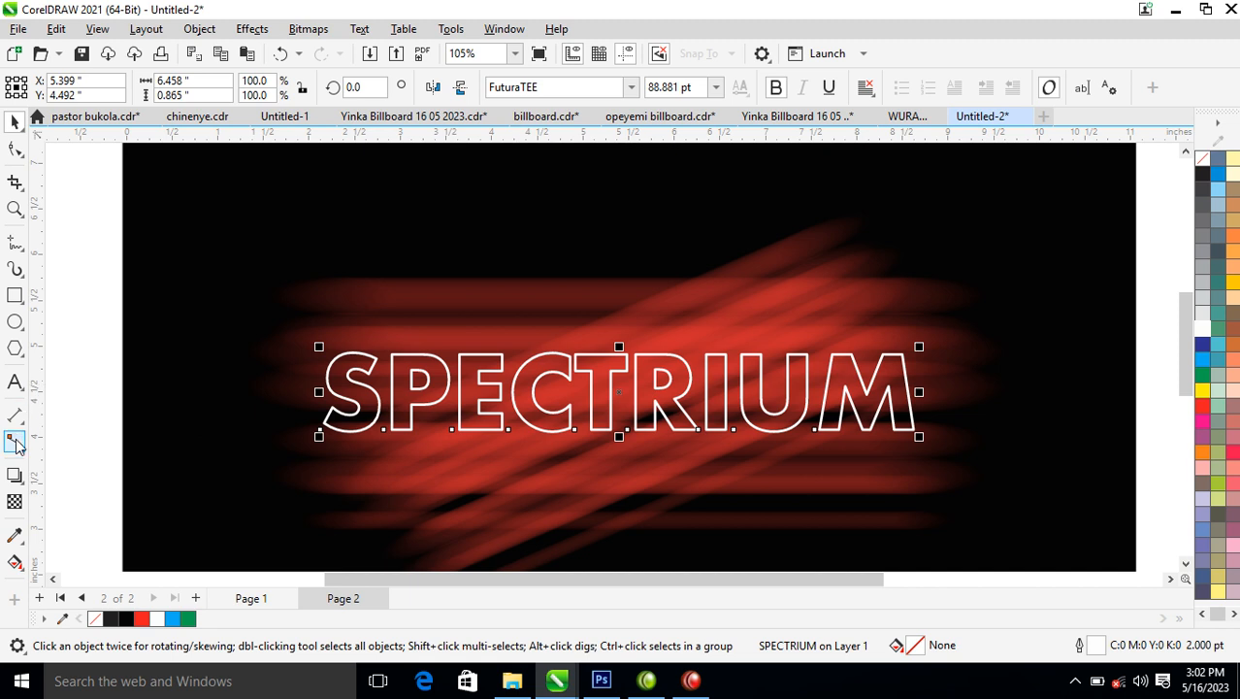
# Apply a flat drop shadow to the SPECTRIUM text with zero horizontal and vertical offset.
pyautogui.click(14, 476)
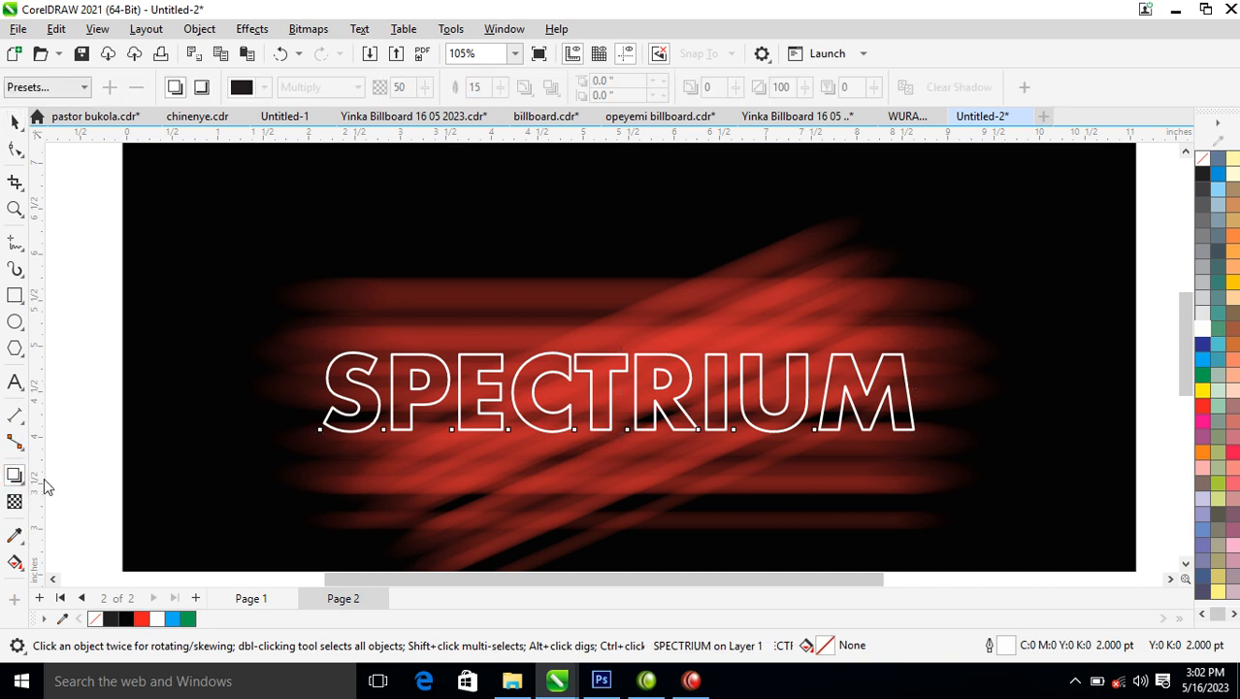
pyautogui.moveTo(653, 430); pyautogui.dragTo(658, 437)
pyautogui.click(649, 399)
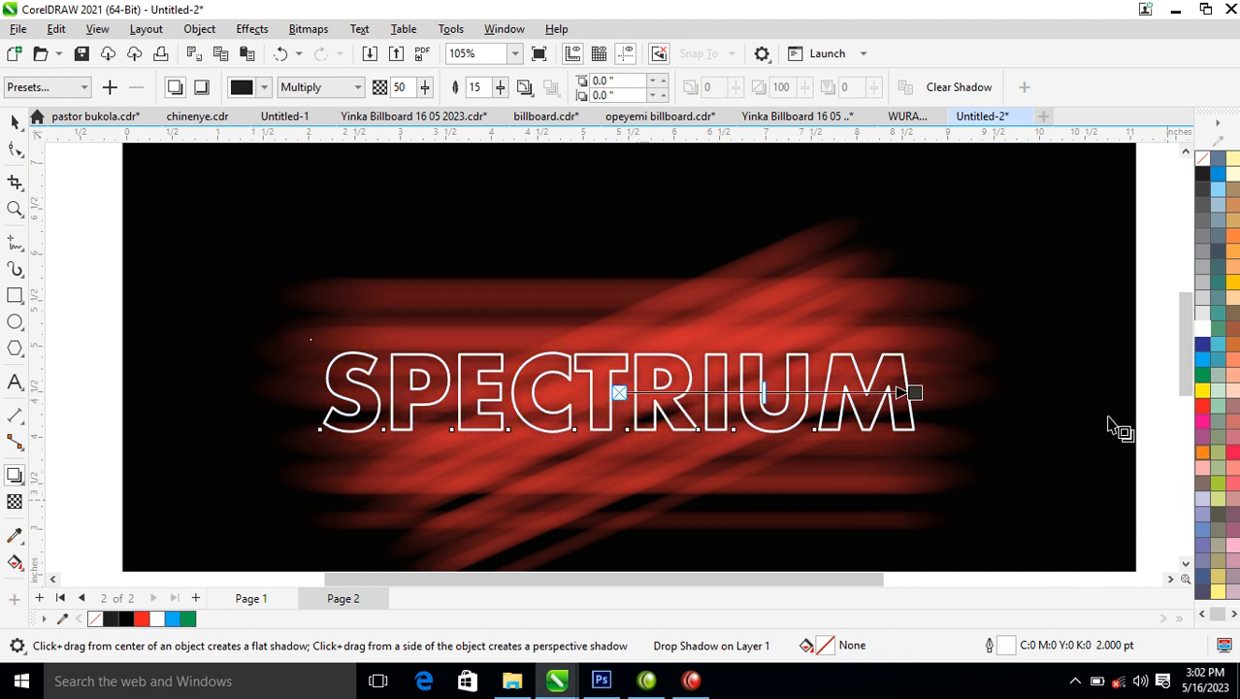
# Set the drop shadow's colour to cyan and its opacity to 100.
pyautogui.click(245, 92)
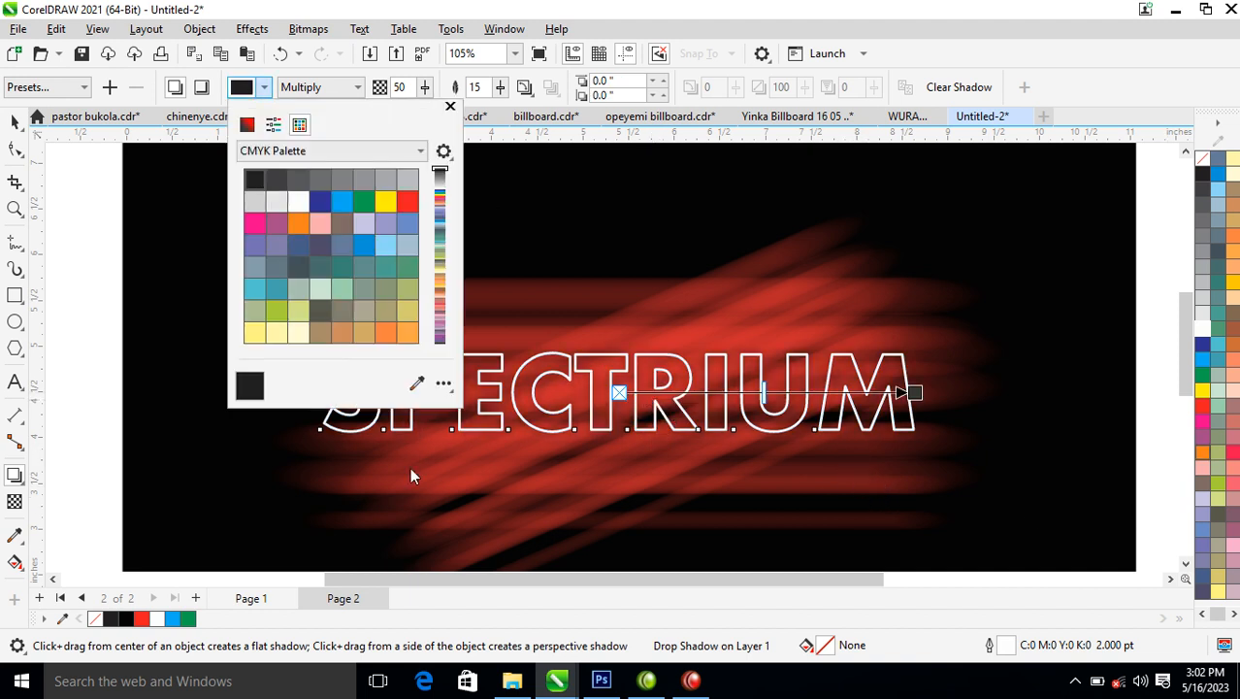
pyautogui.click(346, 197)
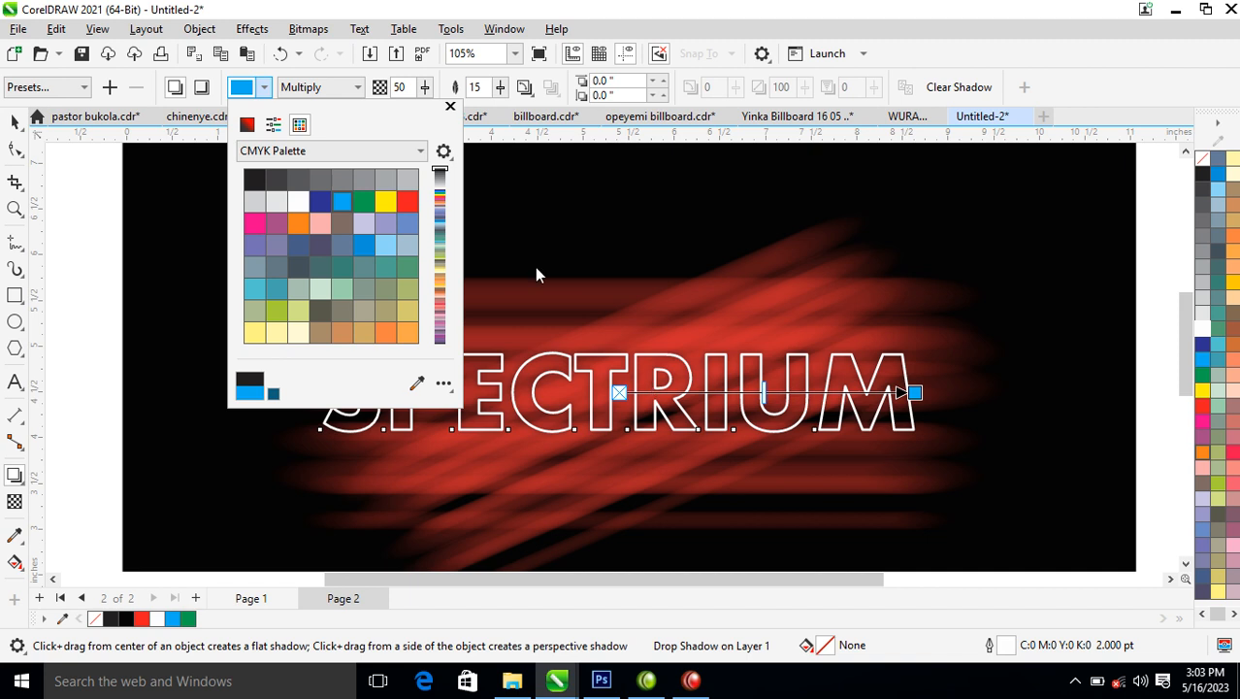
pyautogui.click(406, 88)
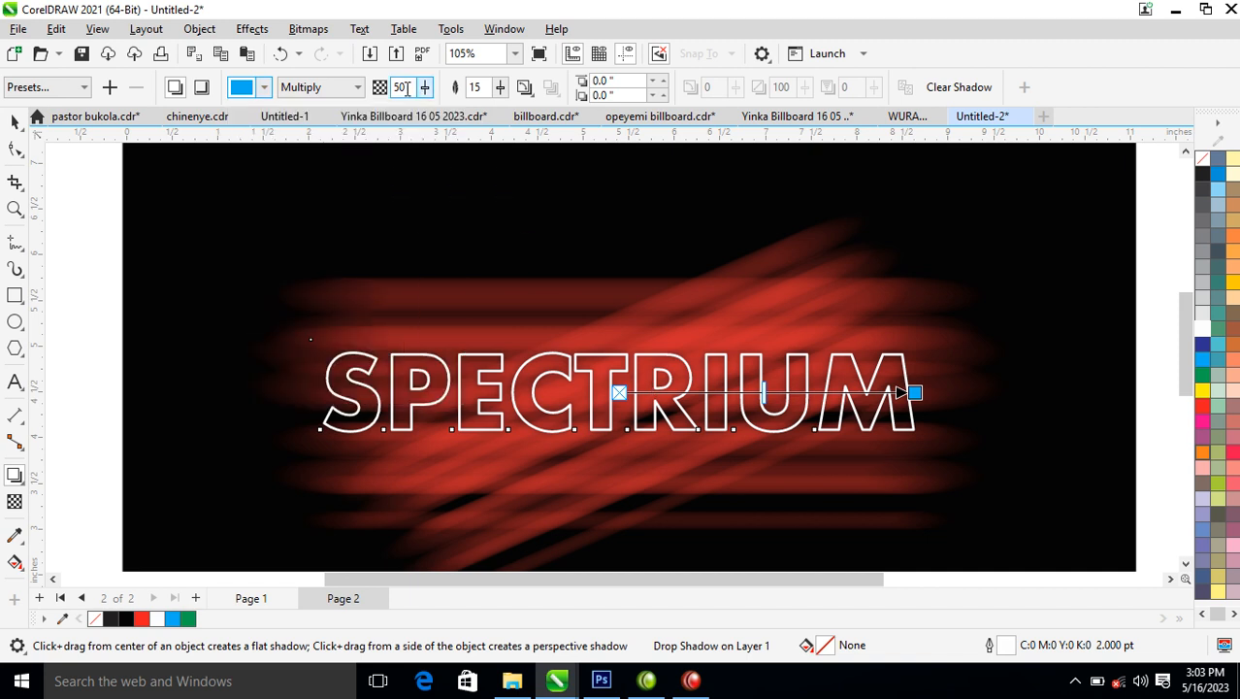
pyautogui.doubleClick(407, 87)
pyautogui.write('100')
pyautogui.press('Return')
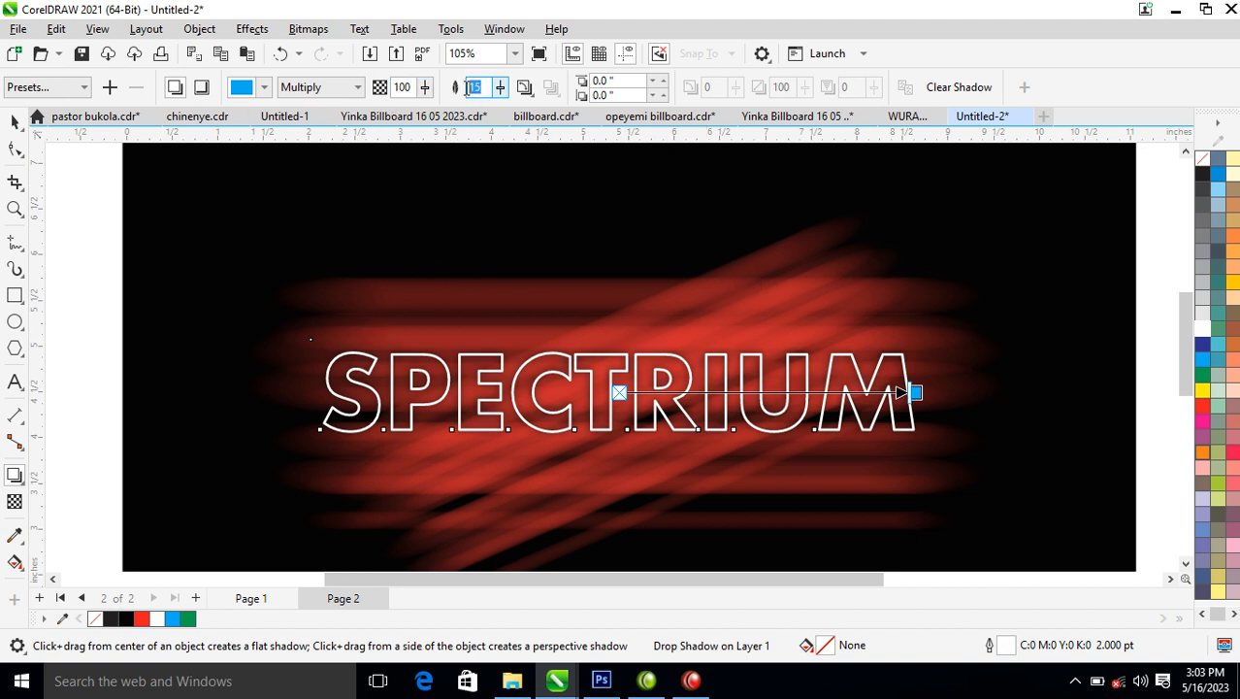
# Try a shadow feathering of 40 and set it back to 15.
pyautogui.doubleClick(477, 88)
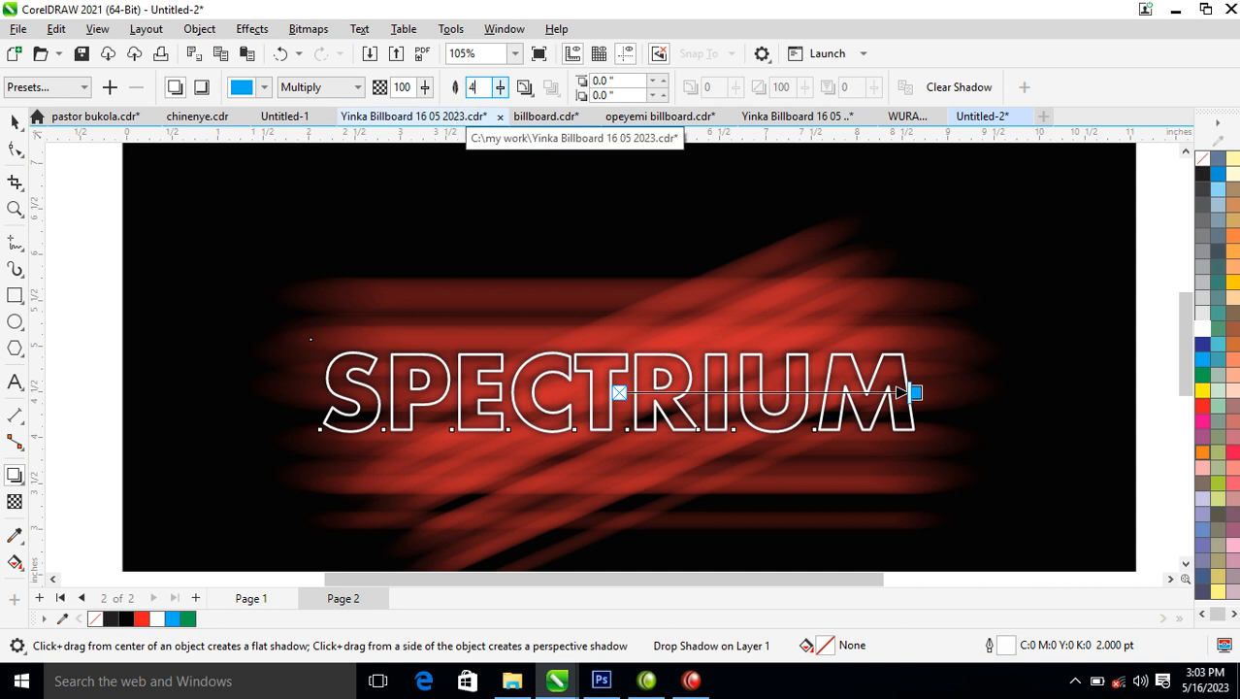
pyautogui.press('Return')
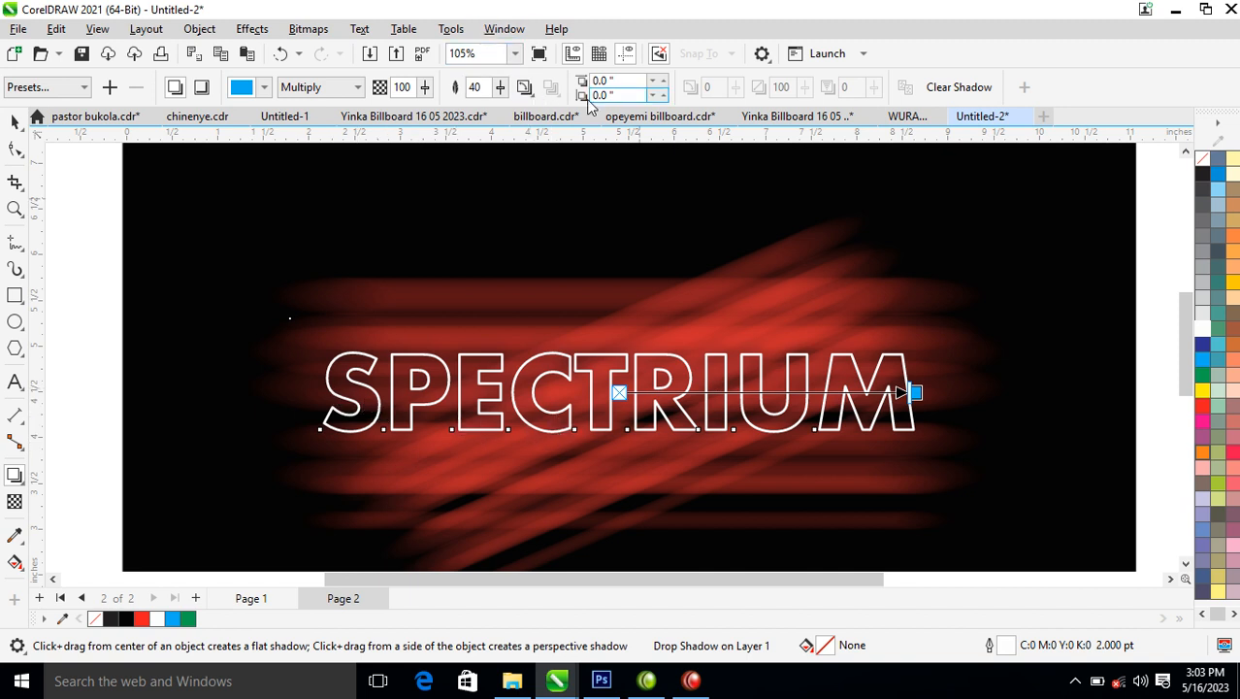
pyautogui.moveTo(492, 87); pyautogui.dragTo(450, 87)
pyautogui.write('15')
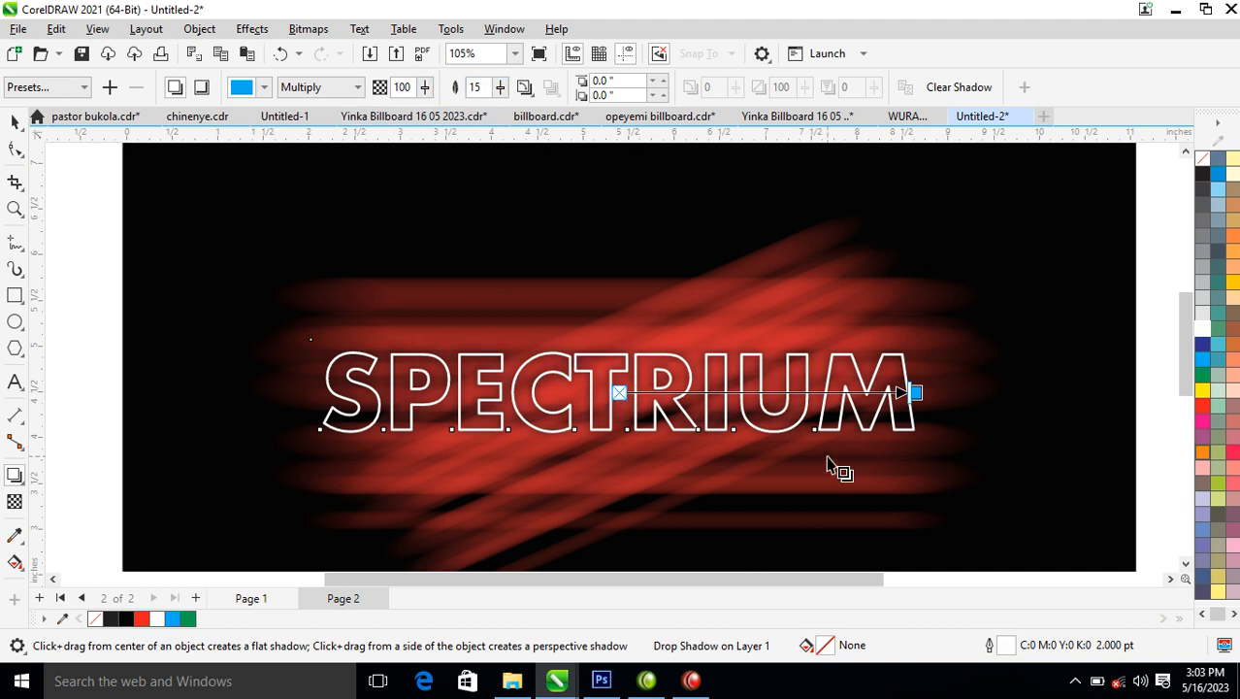
# Set the shadow's merge mode to Normal and break the shadow apart from the text.
pyautogui.click(358, 91)
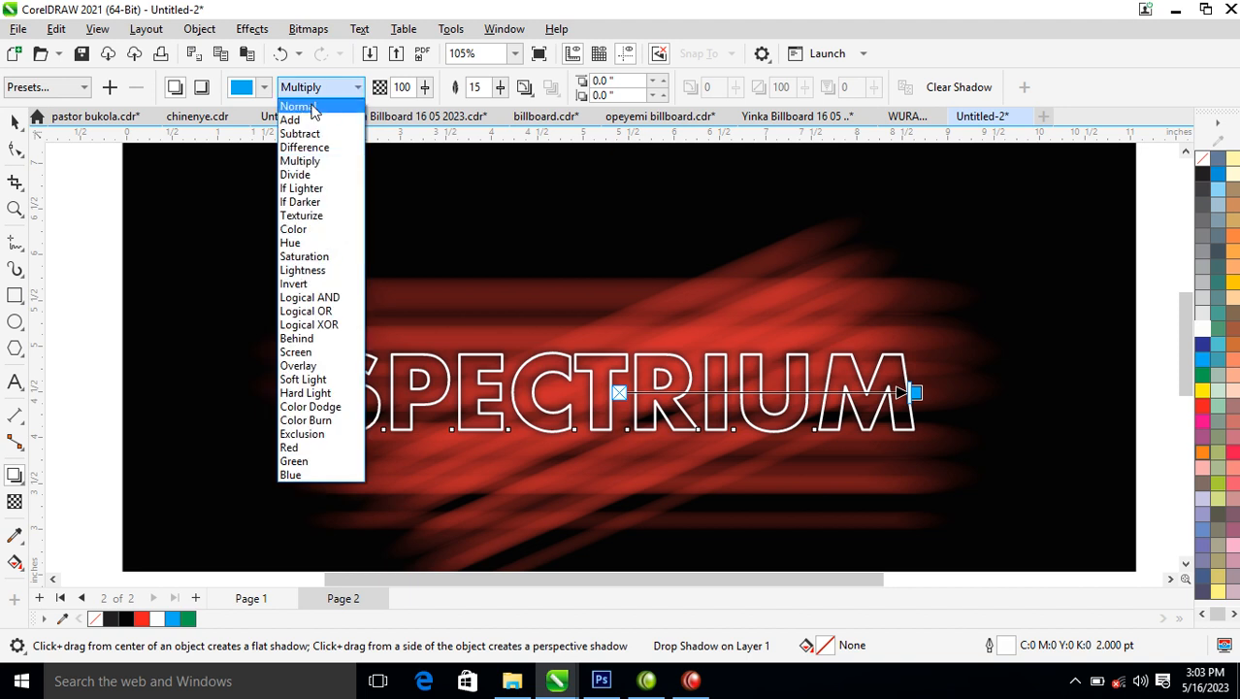
pyautogui.click(313, 107)
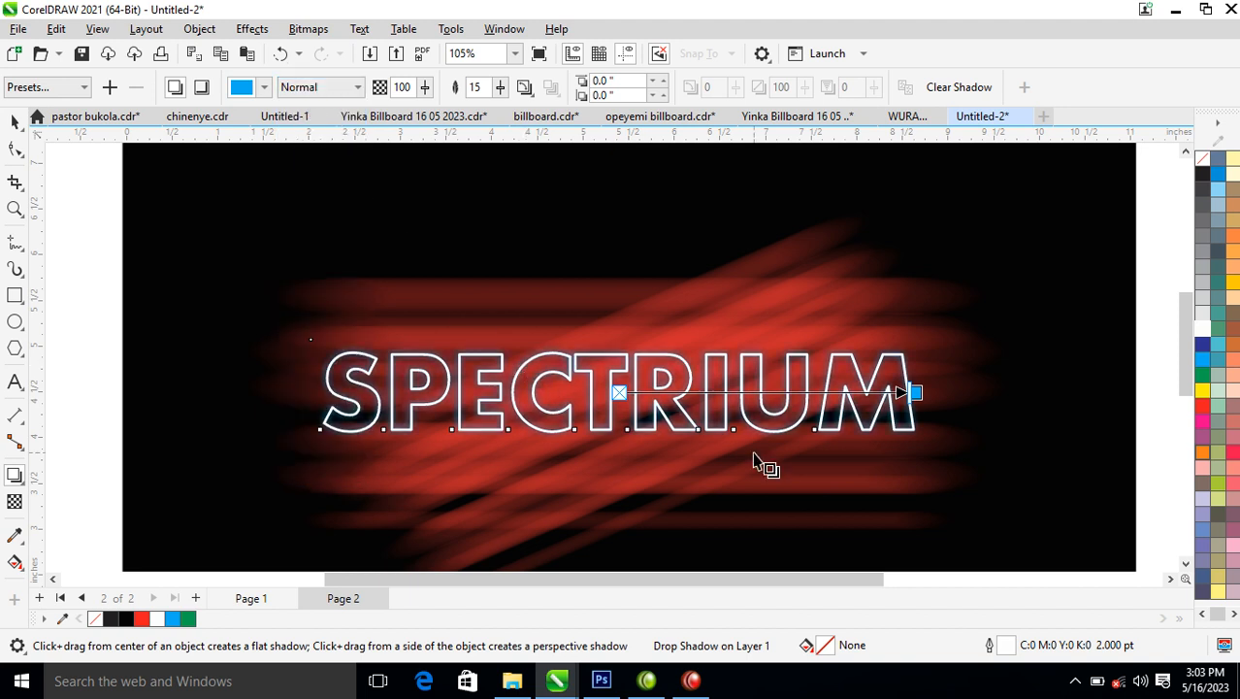
pyautogui.click(199, 30)
pyautogui.click(330, 411)
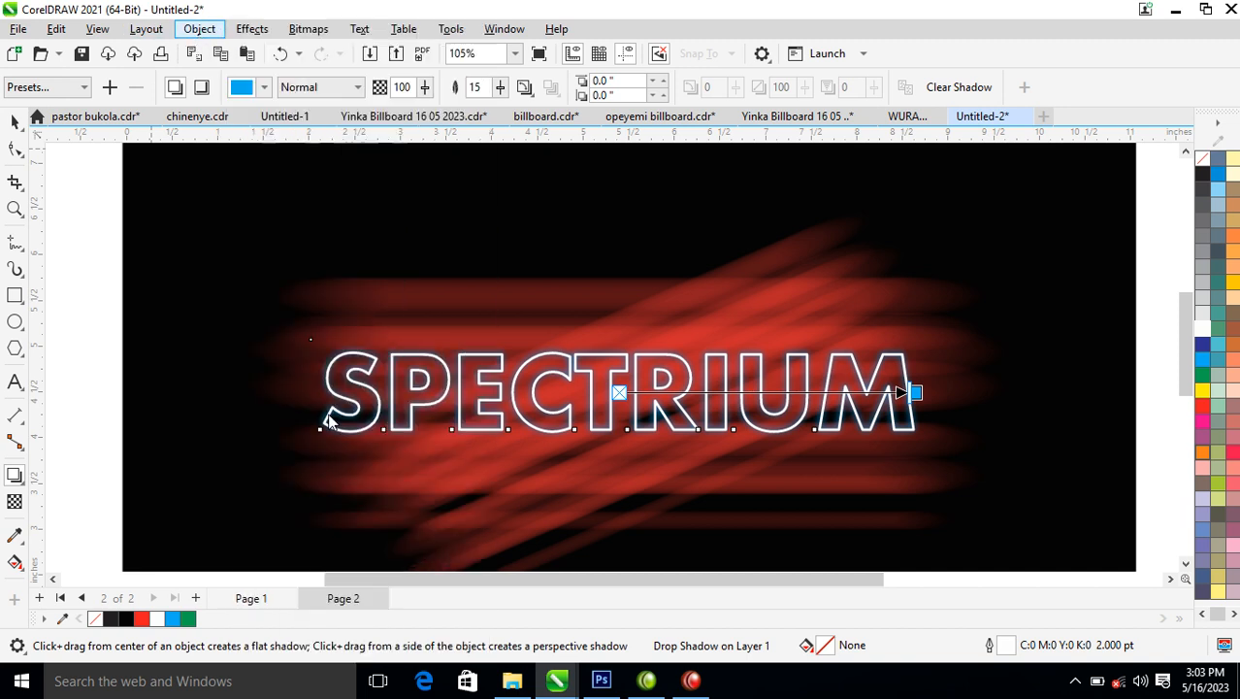
pyautogui.click(921, 393)
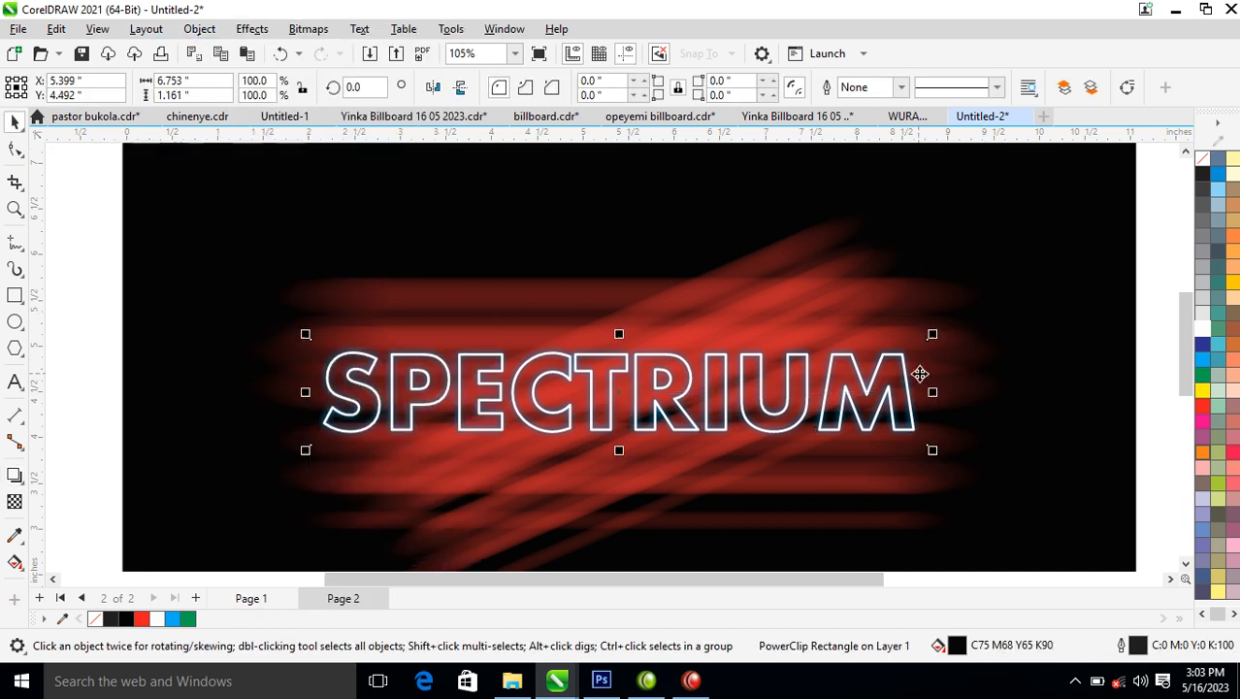
# Recolour the detached shadow red and adjust its position around the SPECTRIUM lettering.
pyautogui.click(1201, 406)
pyautogui.moveTo(620, 393); pyautogui.dragTo(618, 402)
pyautogui.rightClick(618, 403)
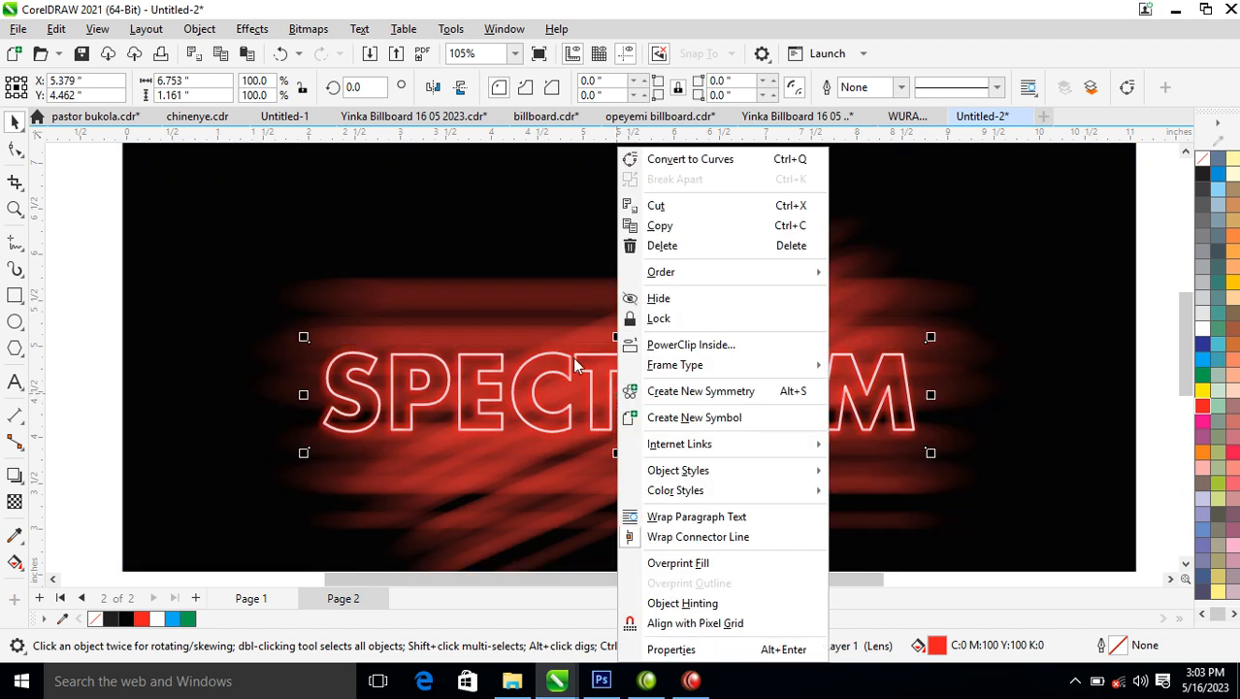
pyautogui.click(551, 323)
pyautogui.click(644, 408)
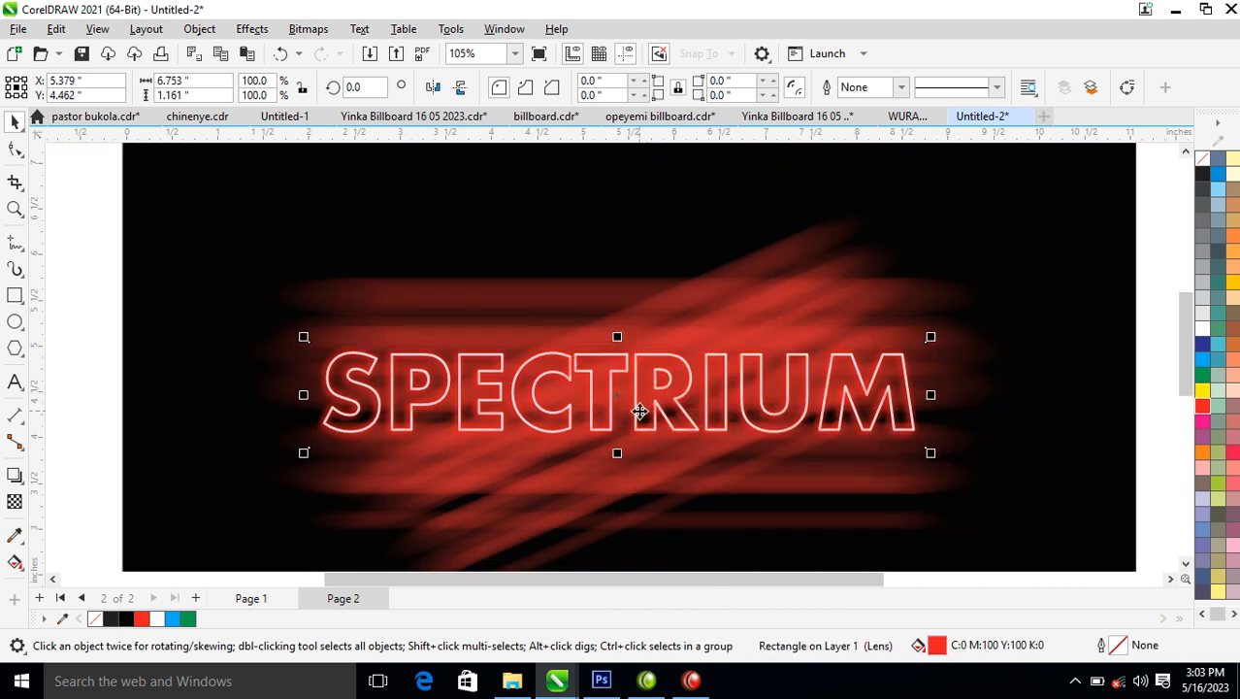
pyautogui.moveTo(642, 400); pyautogui.dragTo(651, 397)
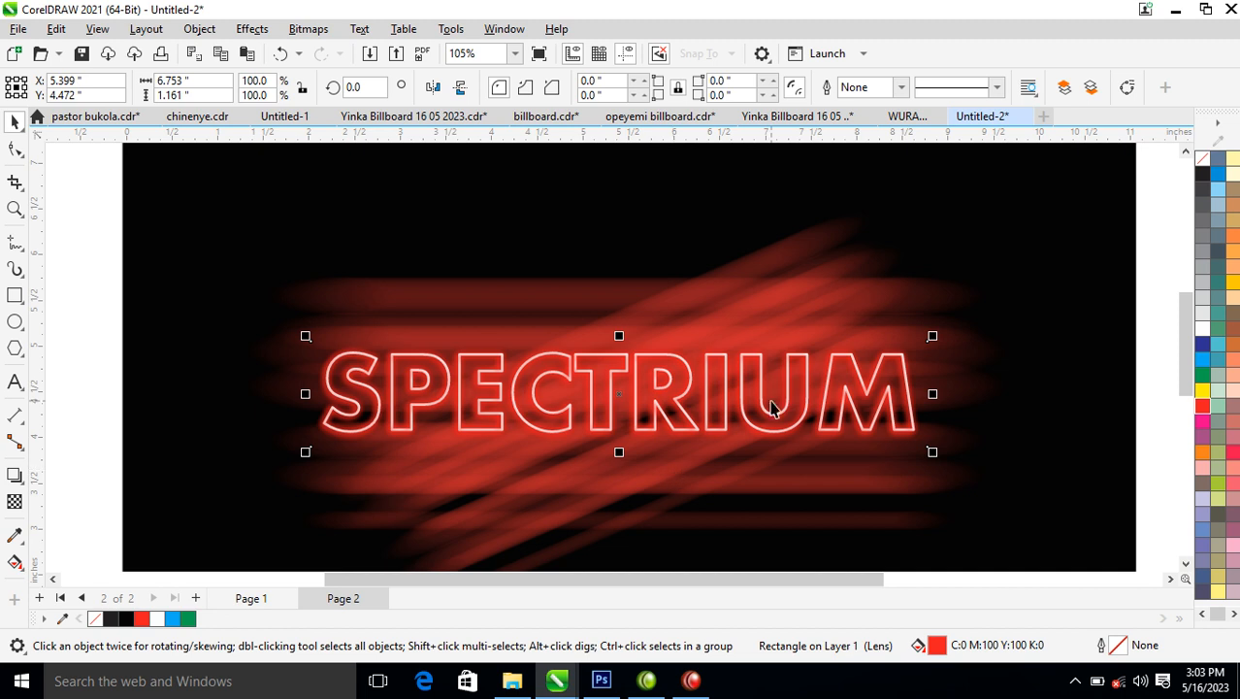
# Scale the crossed motion-blurred streaks group down about its centre to 66.5% so it sits tighter behind the SPECTRIUM lettering.
pyautogui.scroll(-3, 753, 407)
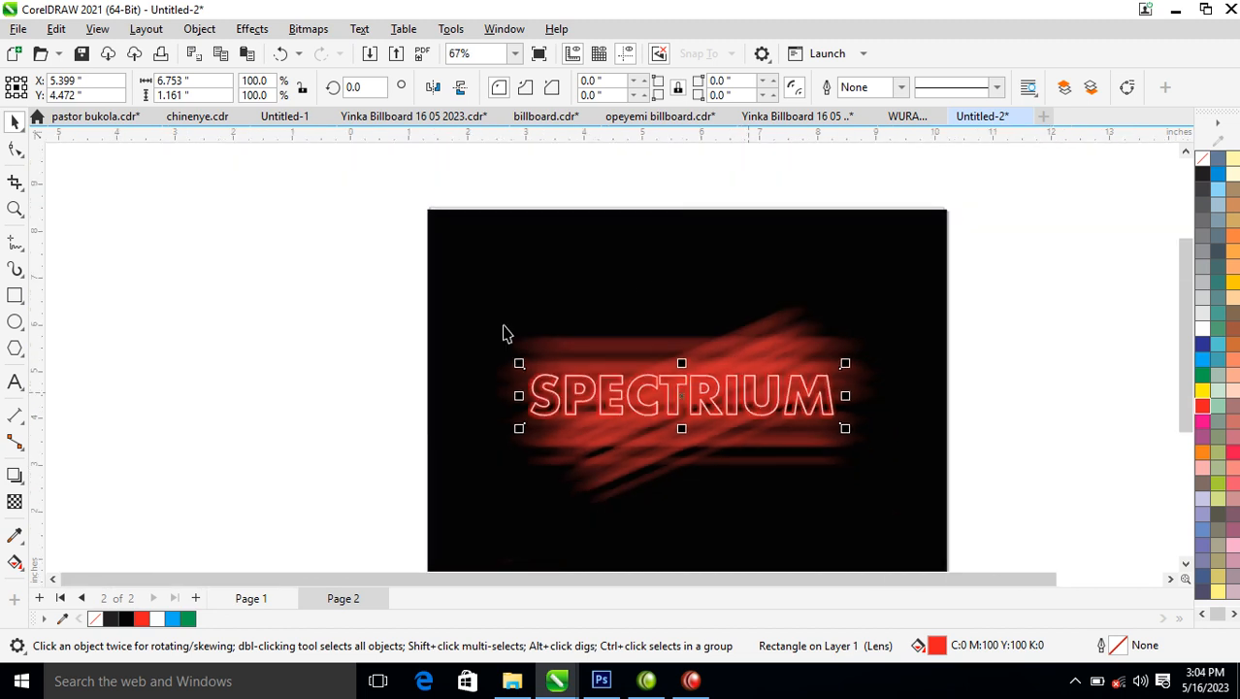
pyautogui.moveTo(347, 194); pyautogui.dragTo(974, 498)
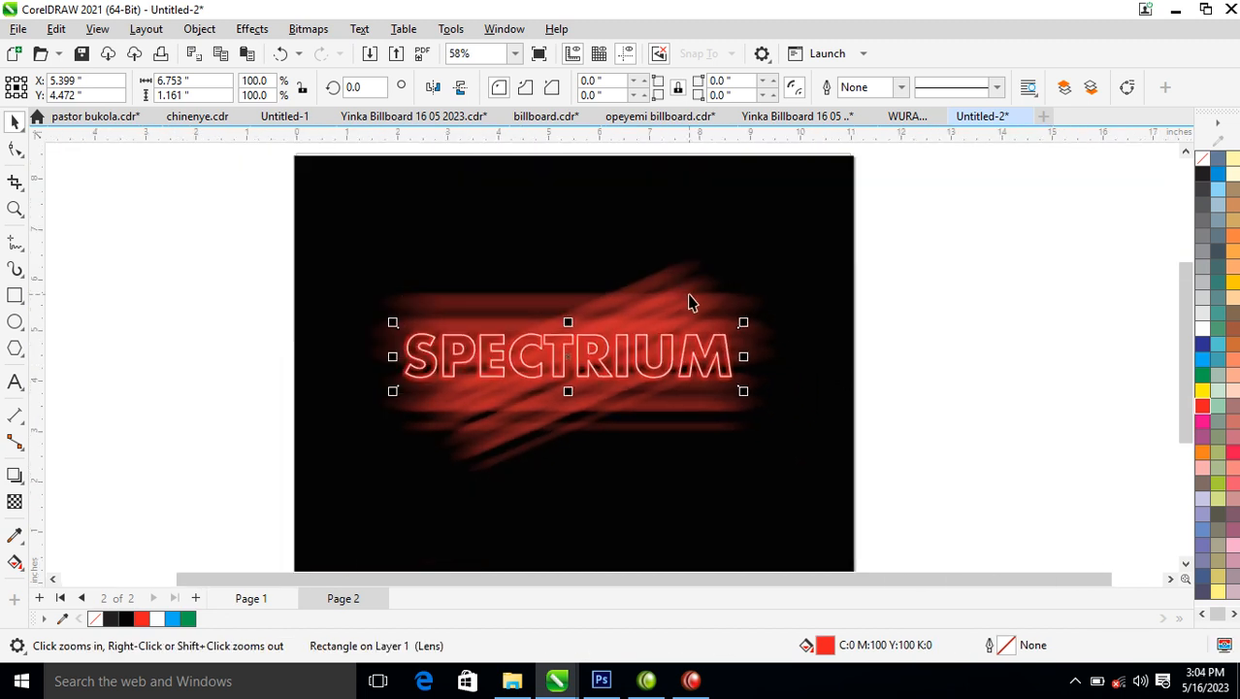
pyautogui.keyDown('ctrl'); pyautogui.click(759, 332); pyautogui.keyUp('ctrl')
pyautogui.scroll(-2, 787, 339)
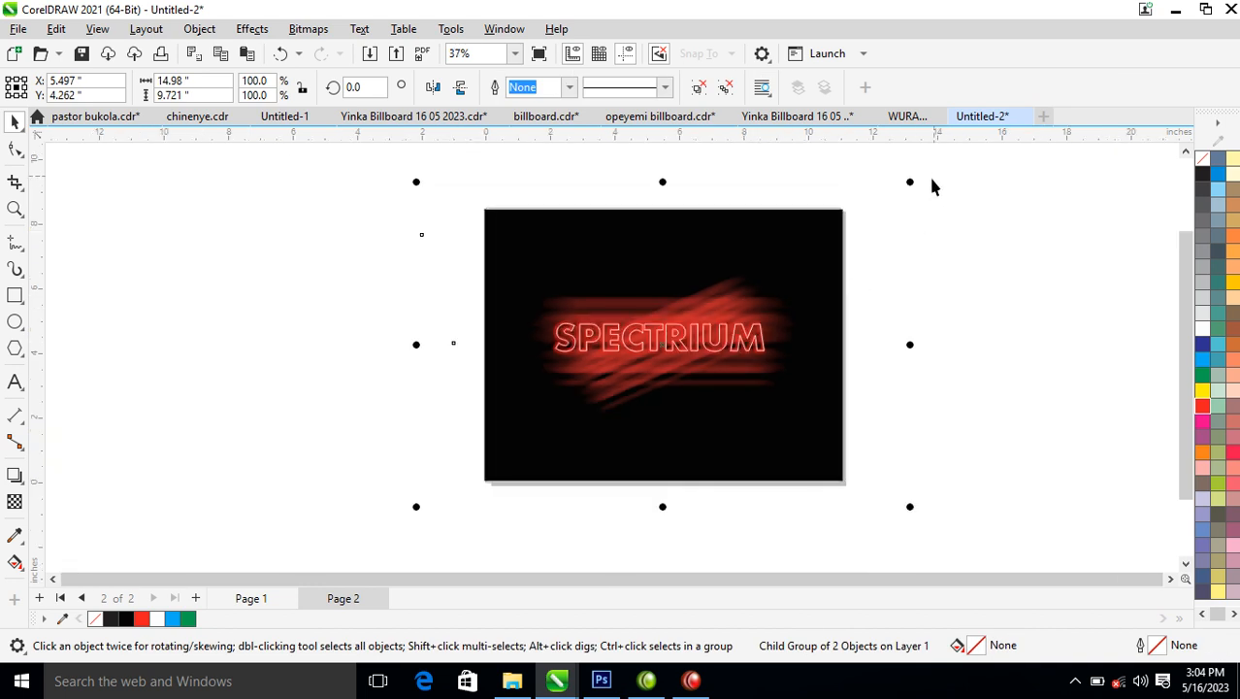
pyautogui.moveTo(911, 183); pyautogui.dragTo(840, 201)
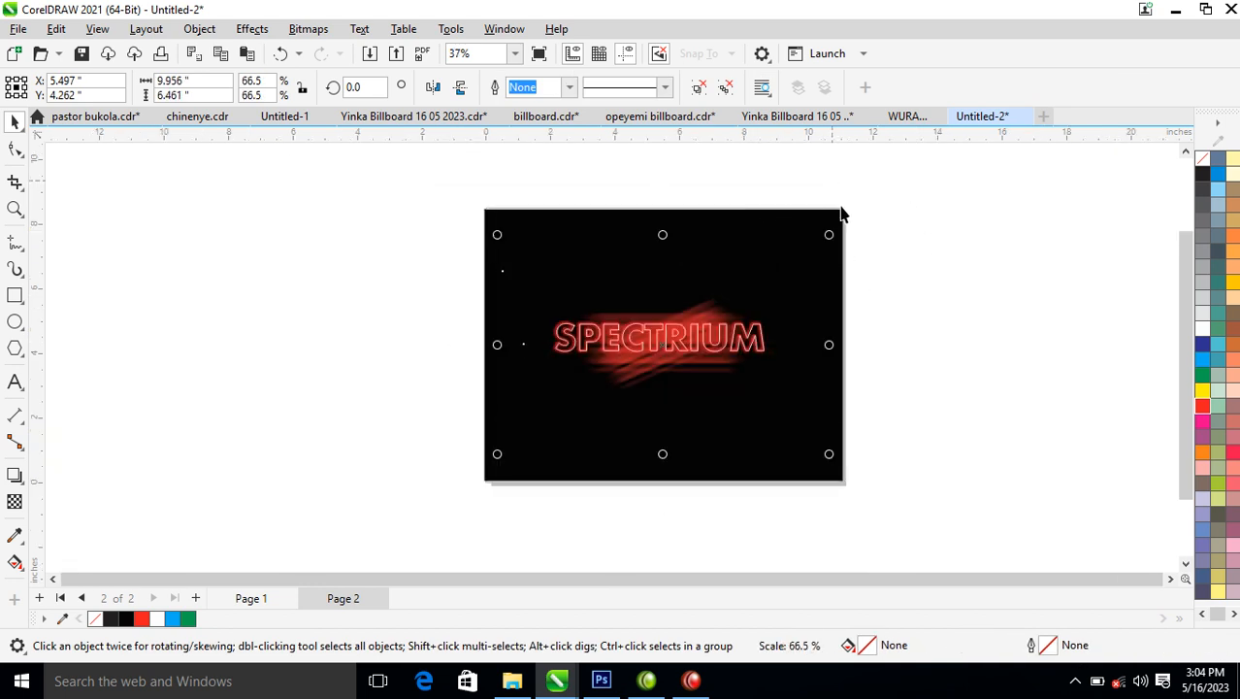
pyautogui.press('z')
pyautogui.moveTo(379, 202); pyautogui.dragTo(934, 468)
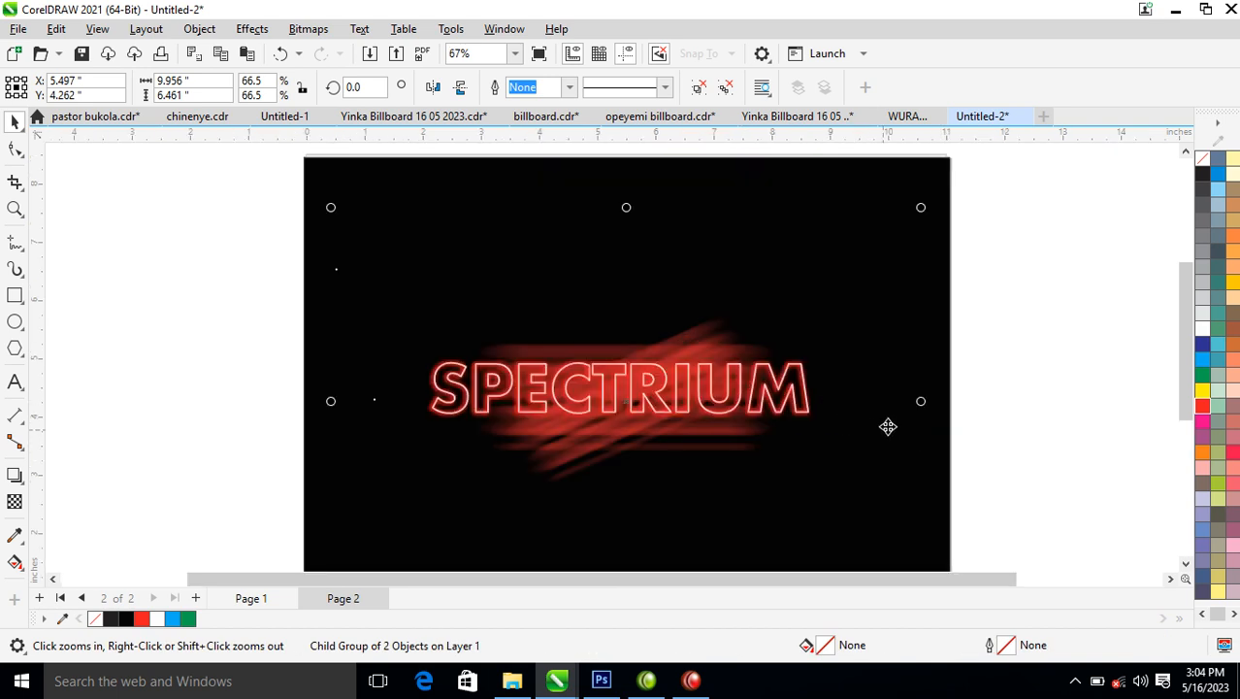
# Group the black background, streaks and lettering together, and place a copy of the group beside the page on its left.
pyautogui.rightClick(883, 429)
pyautogui.moveTo(499, 230); pyautogui.dragTo(941, 543)
pyautogui.hotkey('ctrl', 'g')
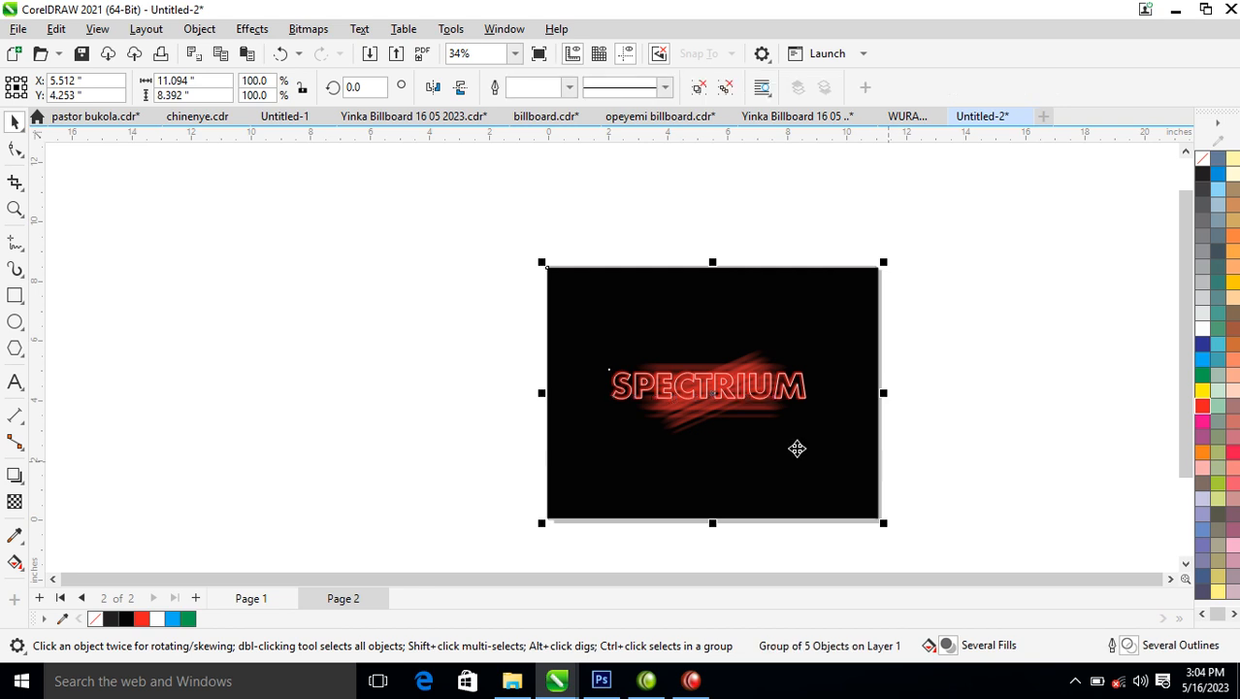
pyautogui.moveTo(825, 399); pyautogui.dragTo(389, 410)
pyautogui.click(727, 402)
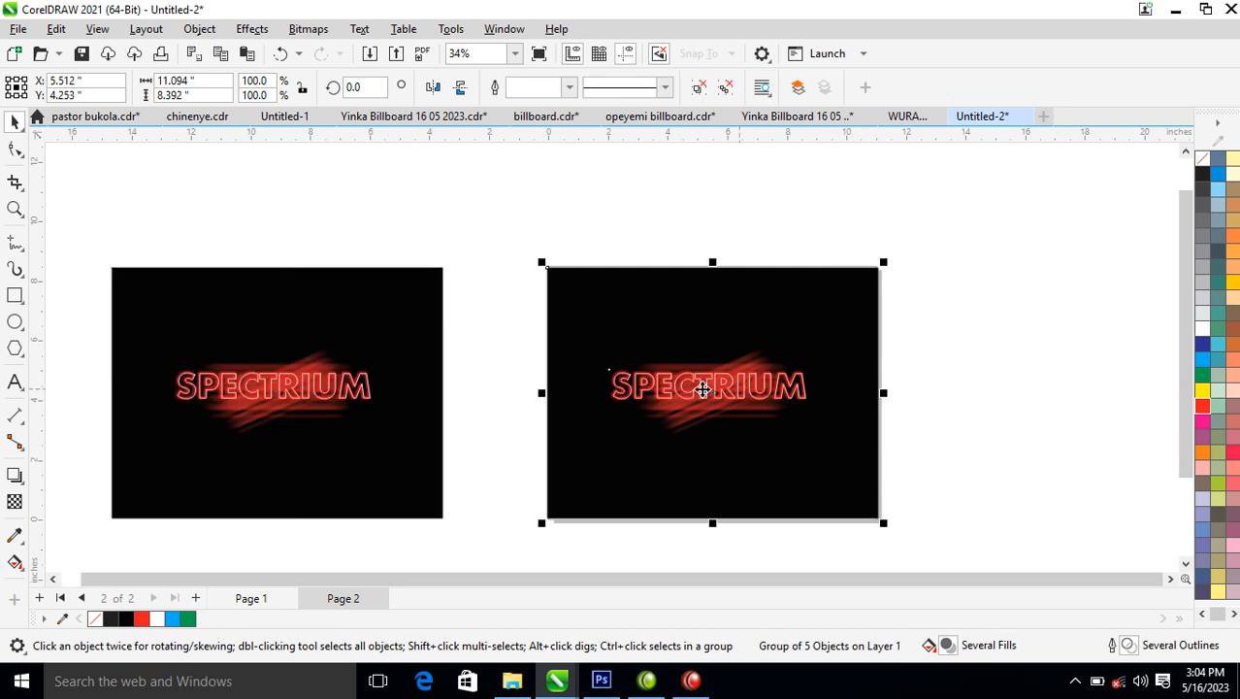
# Convert the artwork group on the page to an RGB bitmap at 300 dpi.
pyautogui.press('z')
pyautogui.moveTo(495, 245); pyautogui.dragTo(879, 467)
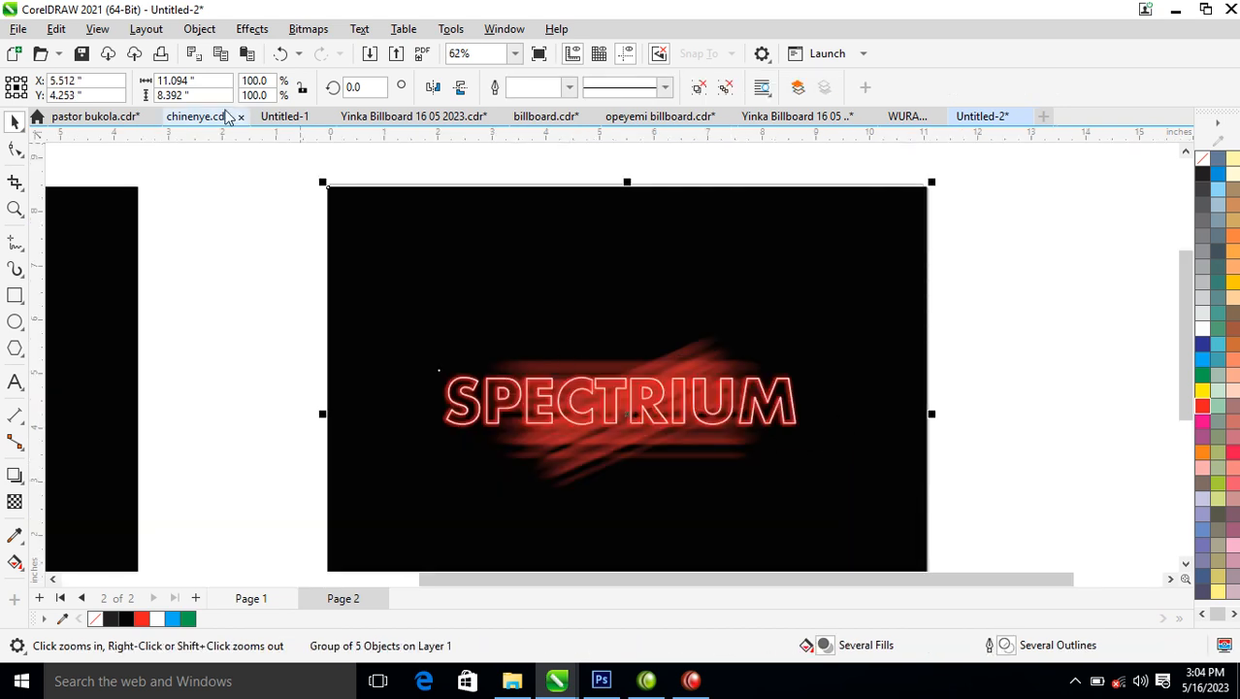
pyautogui.click(308, 30)
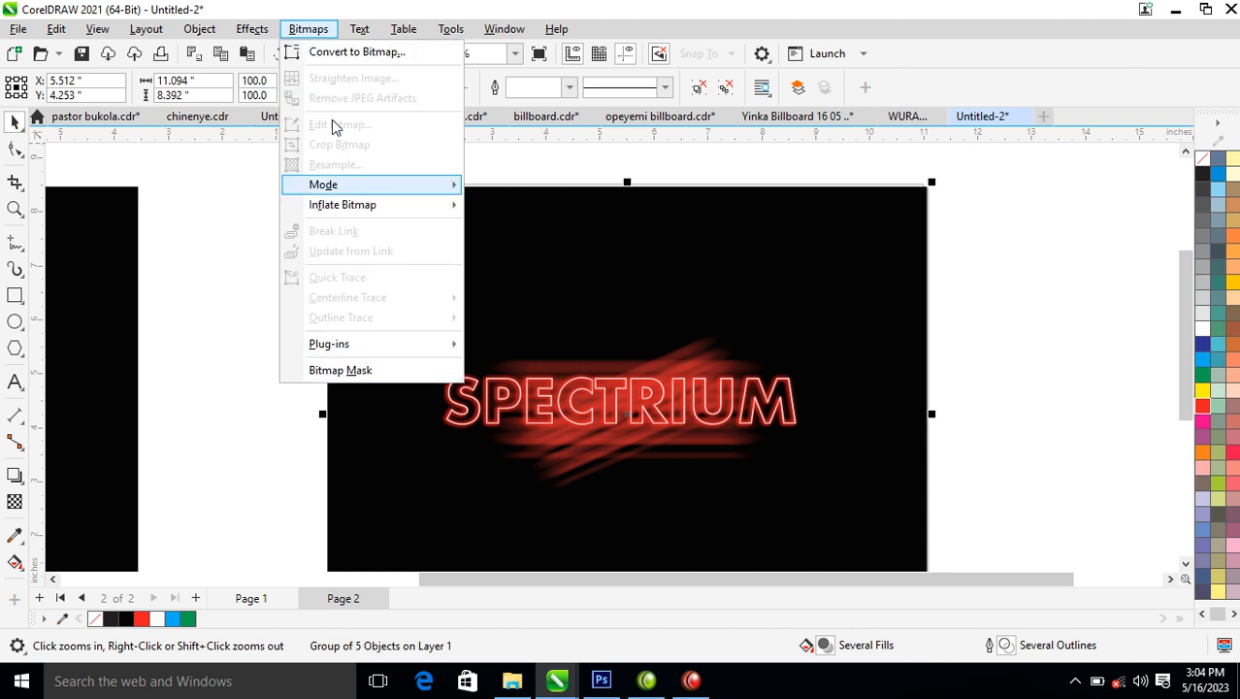
pyautogui.click(345, 53)
pyautogui.click(642, 438)
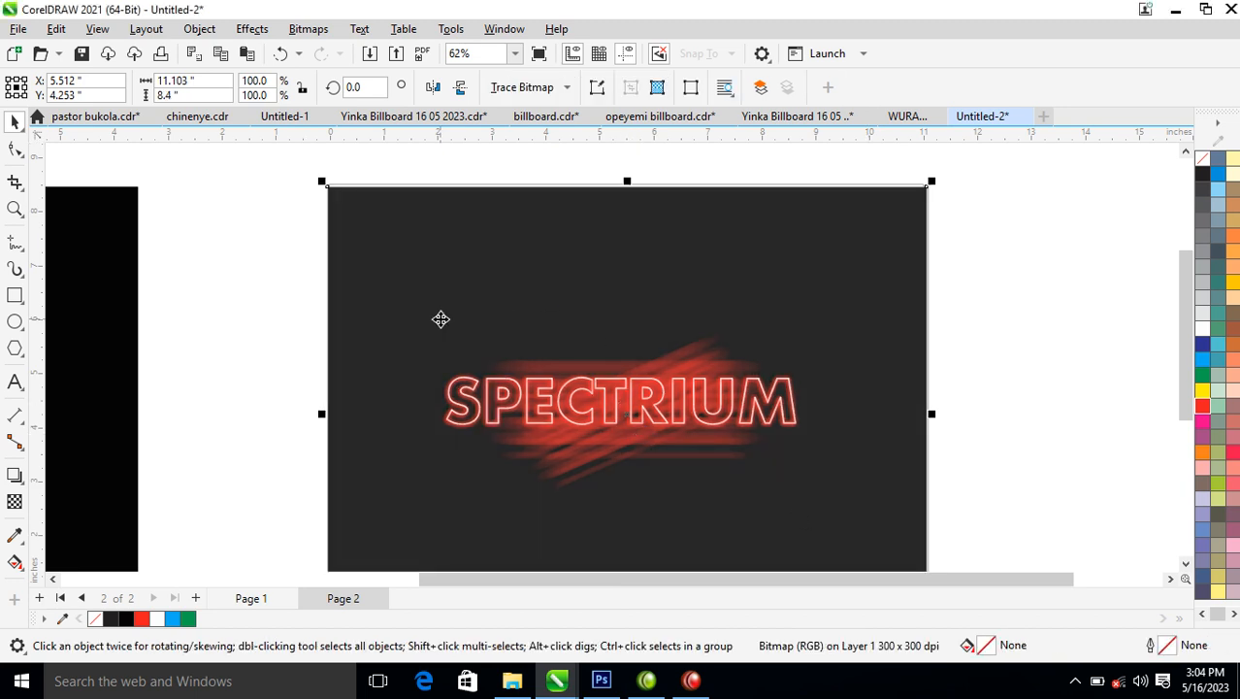
# Open the Tone Curve adjustment for the SPECTRIUM bitmap, try a steep high-contrast curve and reset it.
pyautogui.press('z')
pyautogui.moveTo(303, 236); pyautogui.dragTo(989, 514)
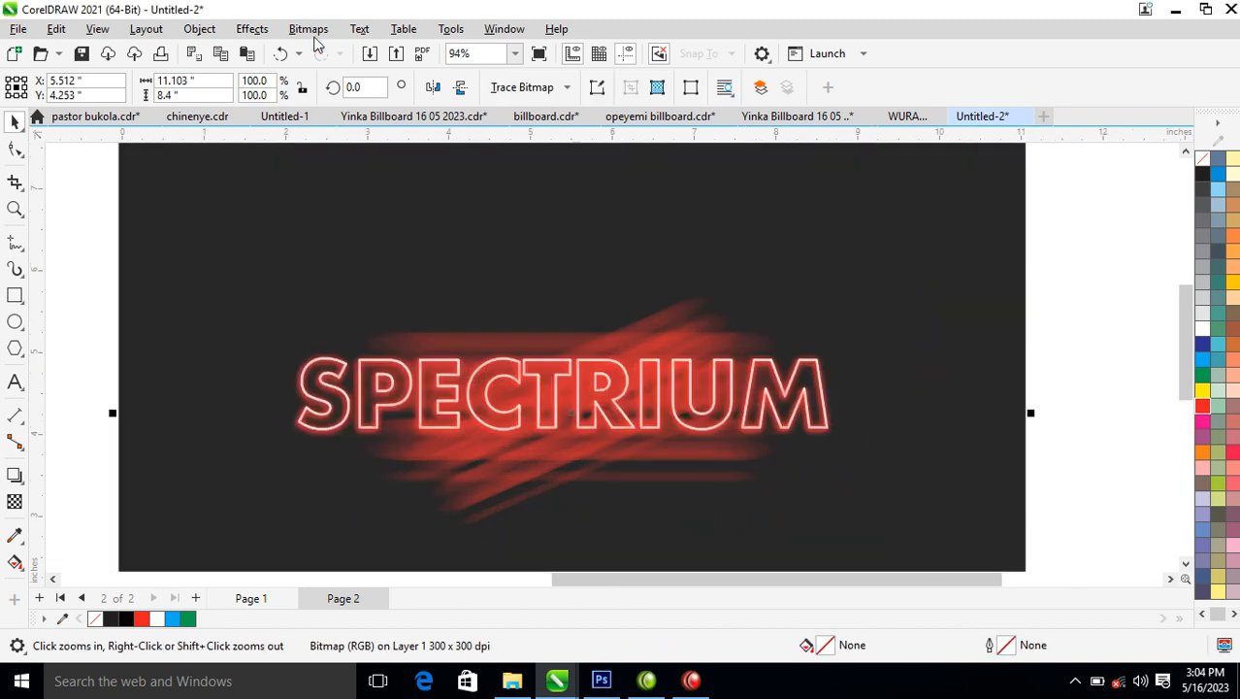
pyautogui.click(308, 28)
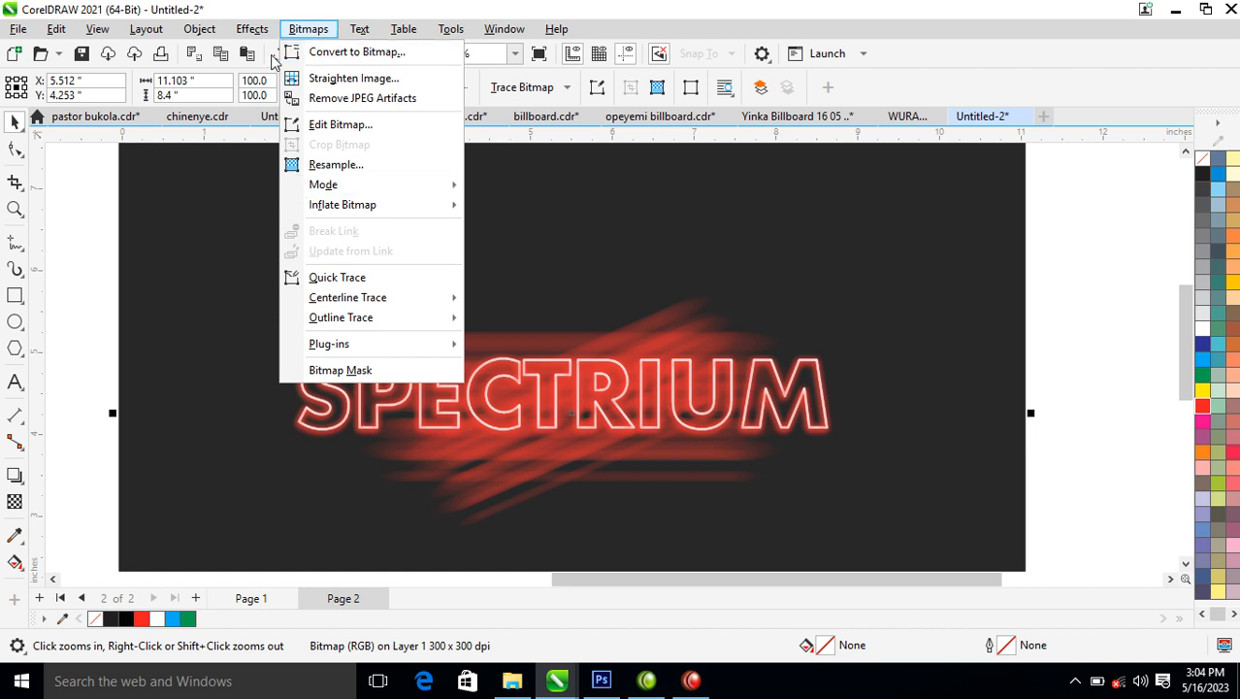
pyautogui.moveTo(256, 32)
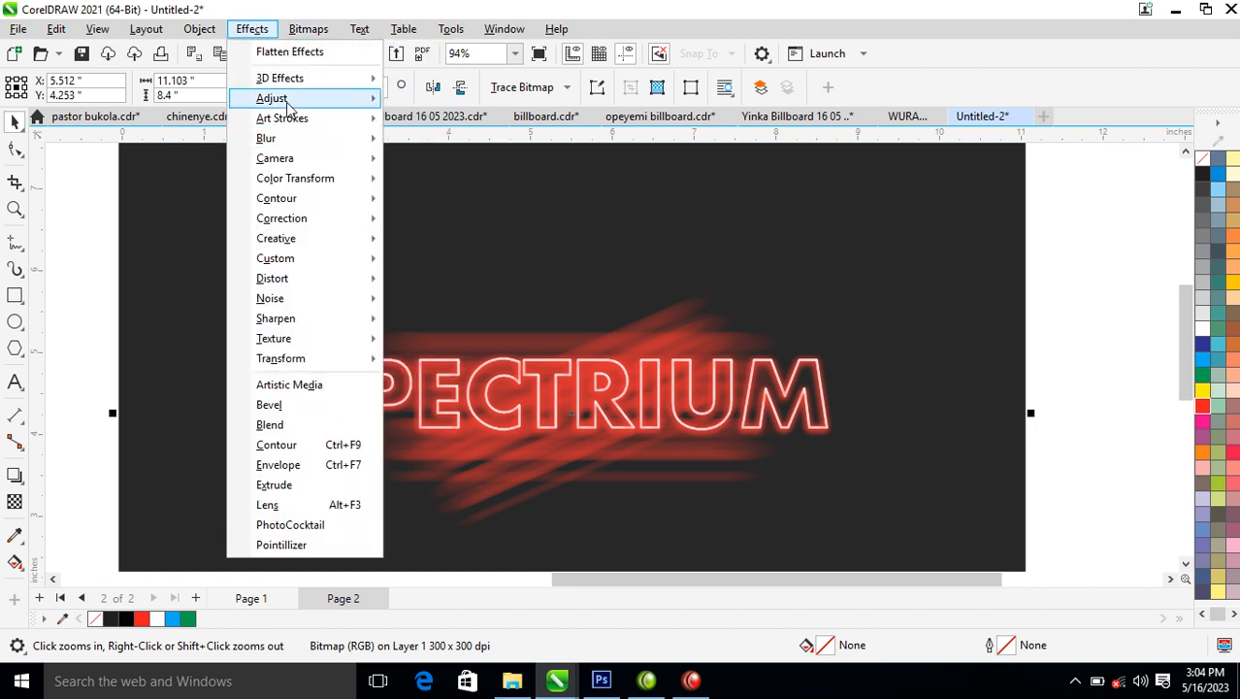
pyautogui.moveTo(291, 100)
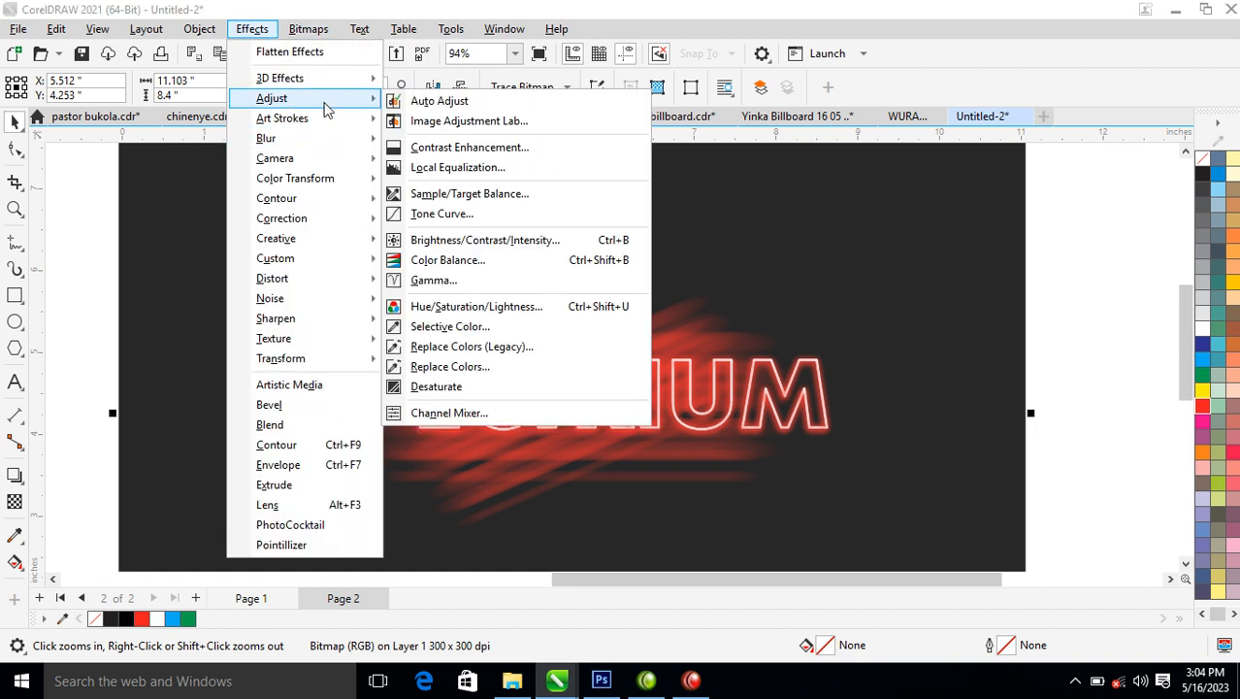
pyautogui.click(439, 214)
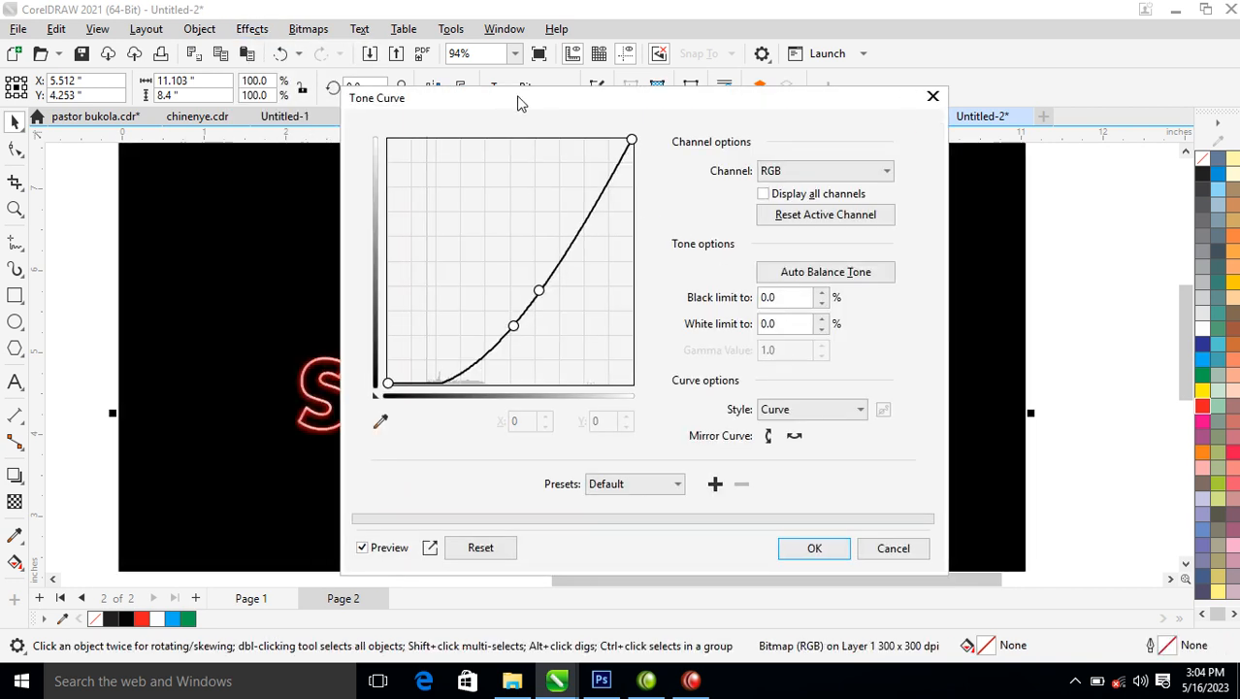
pyautogui.moveTo(519, 103); pyautogui.dragTo(939, 67)
pyautogui.moveTo(948, 257); pyautogui.dragTo(942, 240)
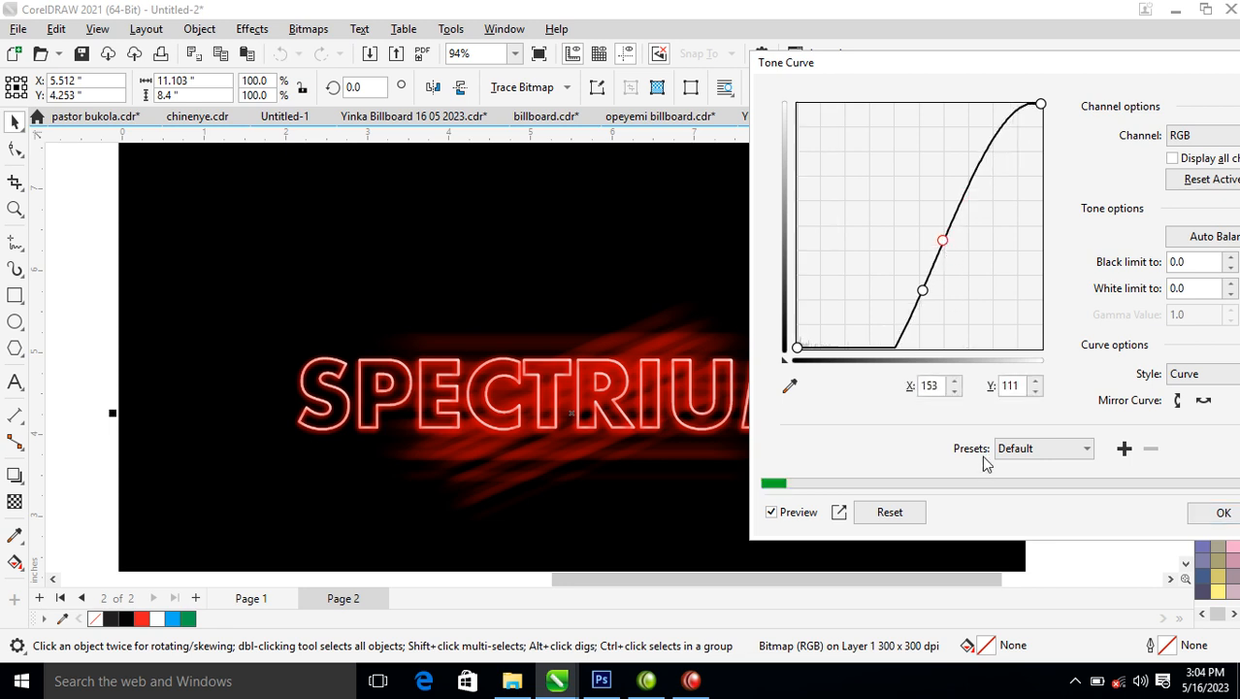
pyautogui.click(878, 513)
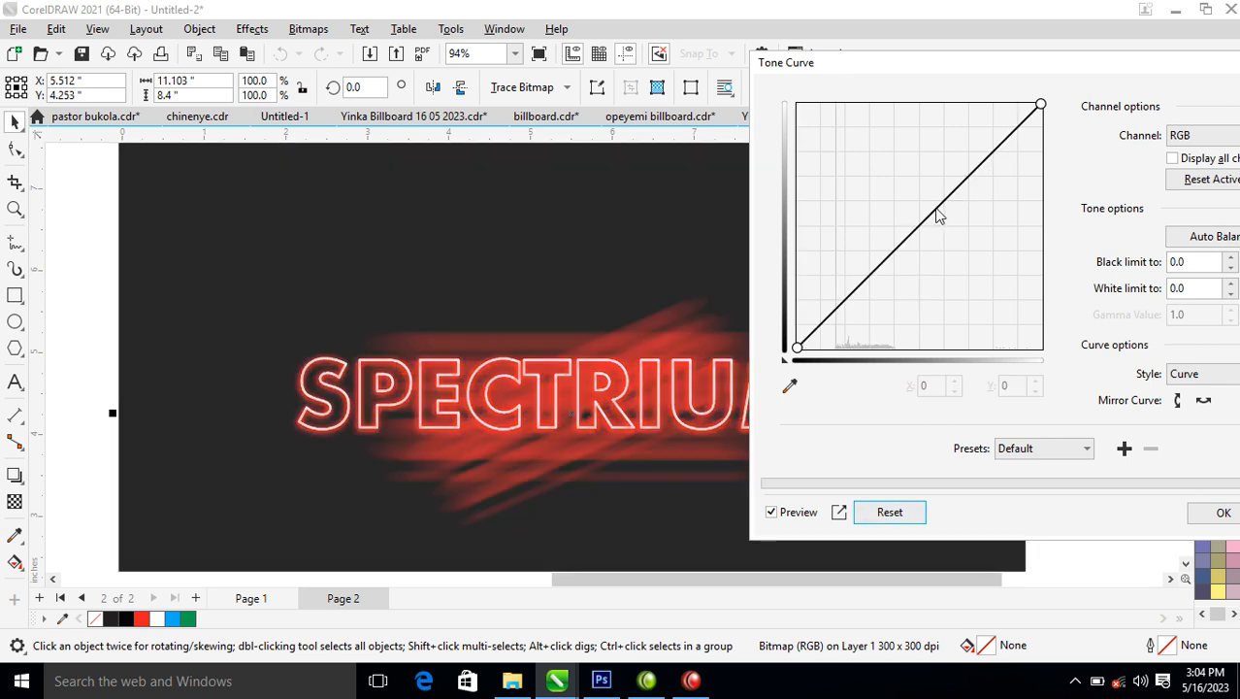
# Darken the bitmap with an RGB tone curve through points X 168, Y 119 and X 126, Y 68, and apply it.
pyautogui.moveTo(937, 208); pyautogui.dragTo(957, 236)
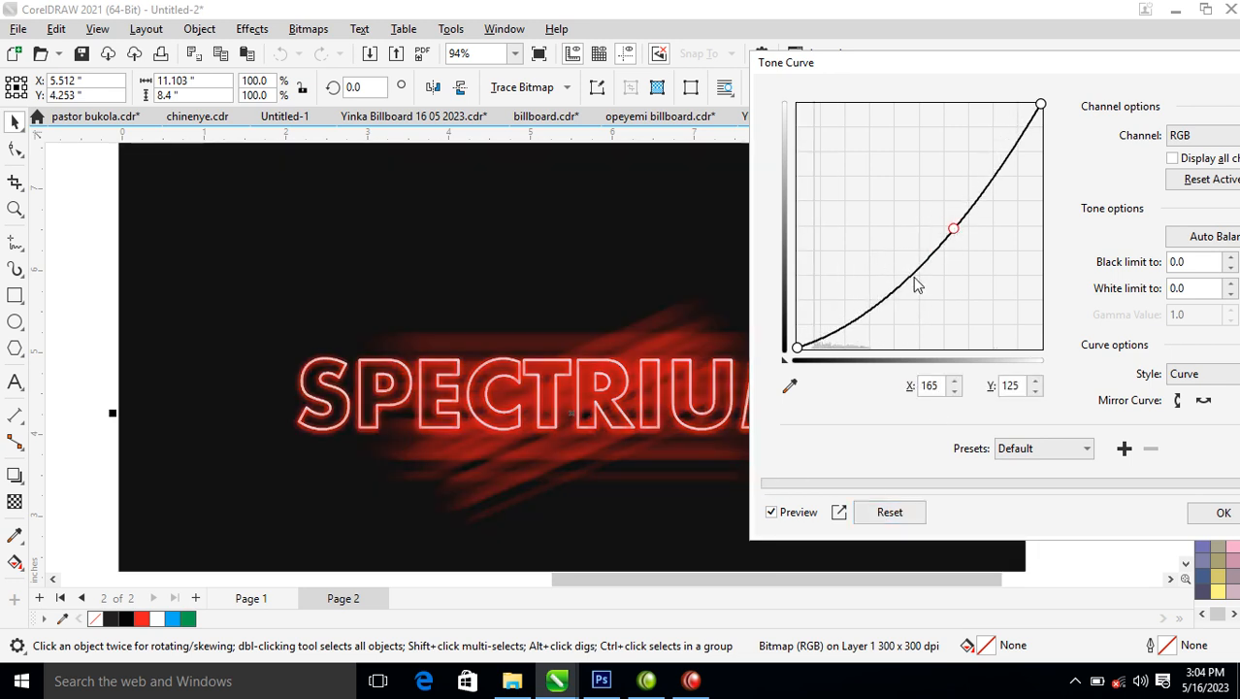
pyautogui.moveTo(913, 284); pyautogui.dragTo(908, 272)
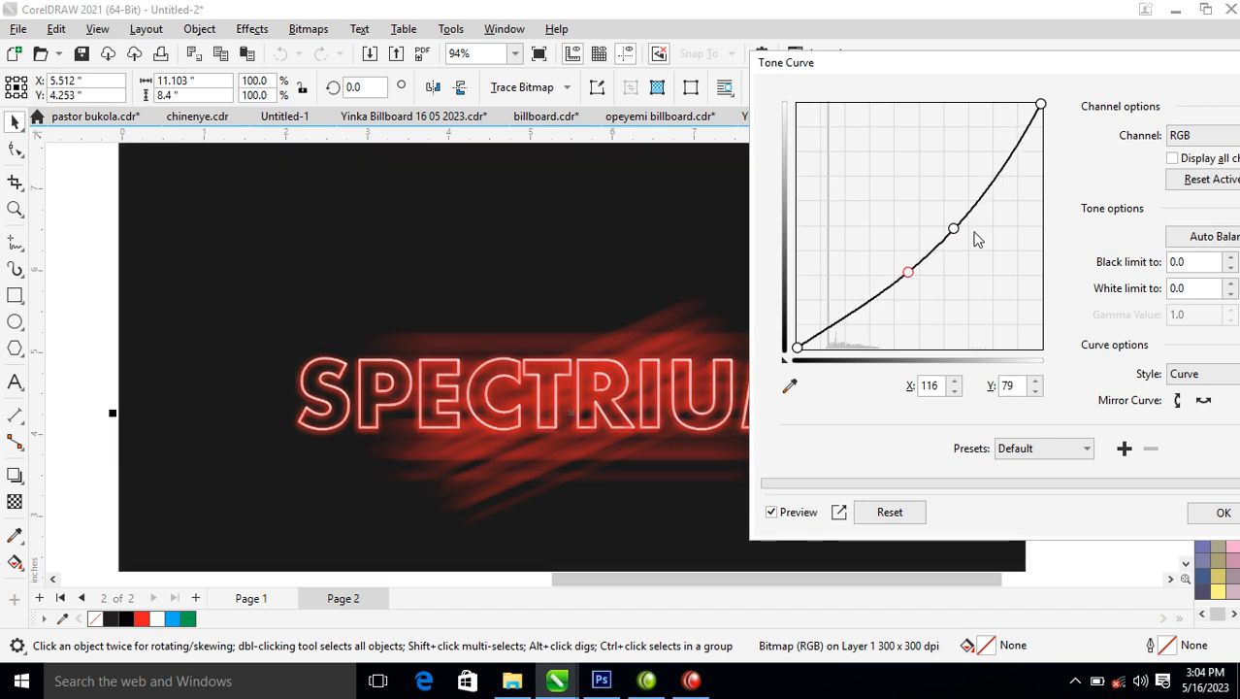
pyautogui.moveTo(953, 231); pyautogui.dragTo(957, 236)
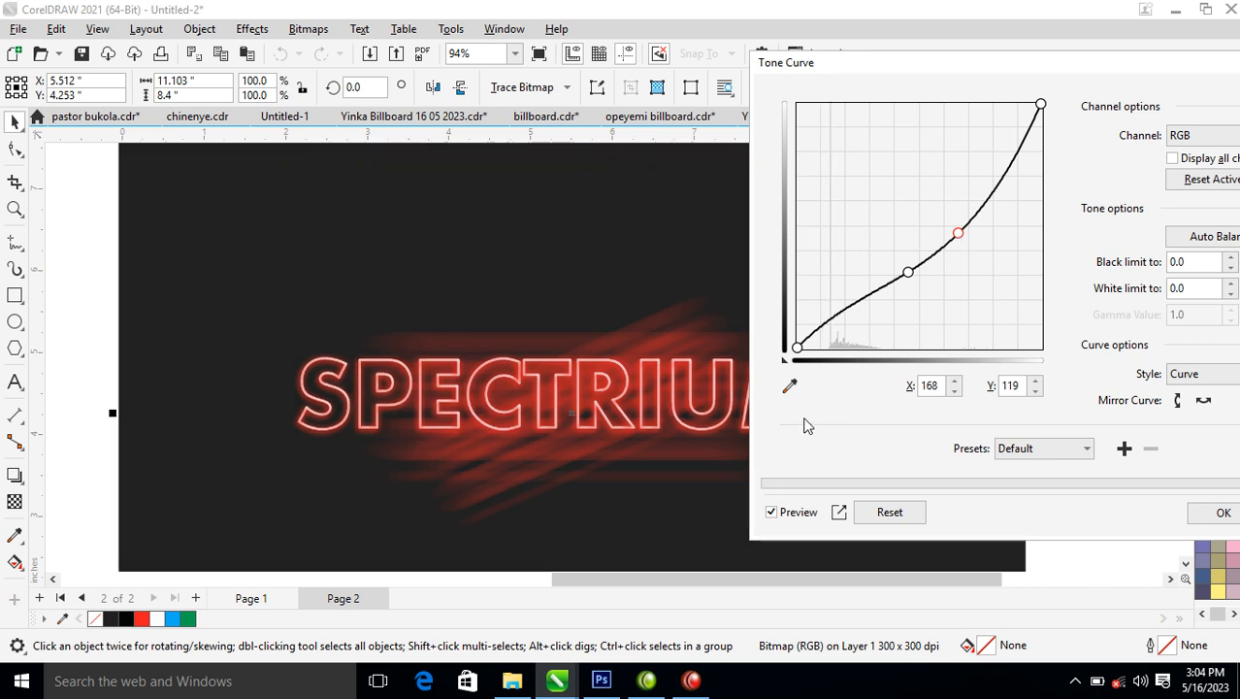
pyautogui.moveTo(912, 276); pyautogui.dragTo(920, 286)
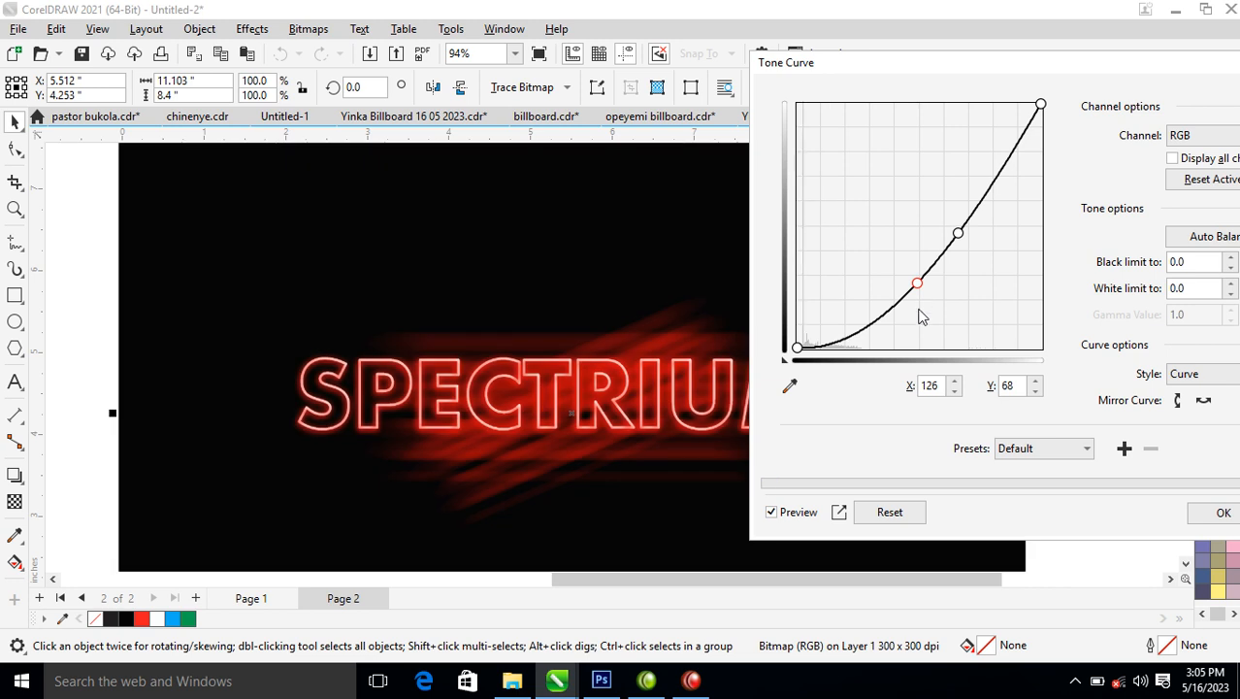
pyautogui.click(1221, 511)
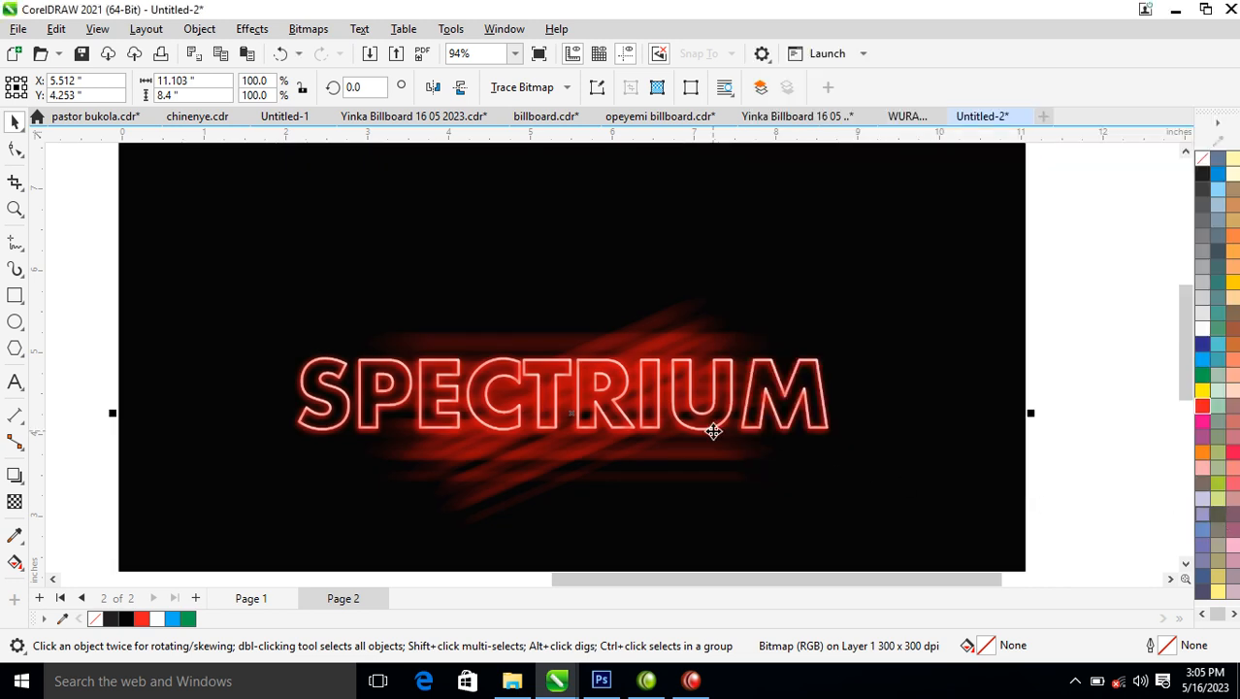
pyautogui.press('z')
pyautogui.moveTo(259, 279); pyautogui.dragTo(902, 511)
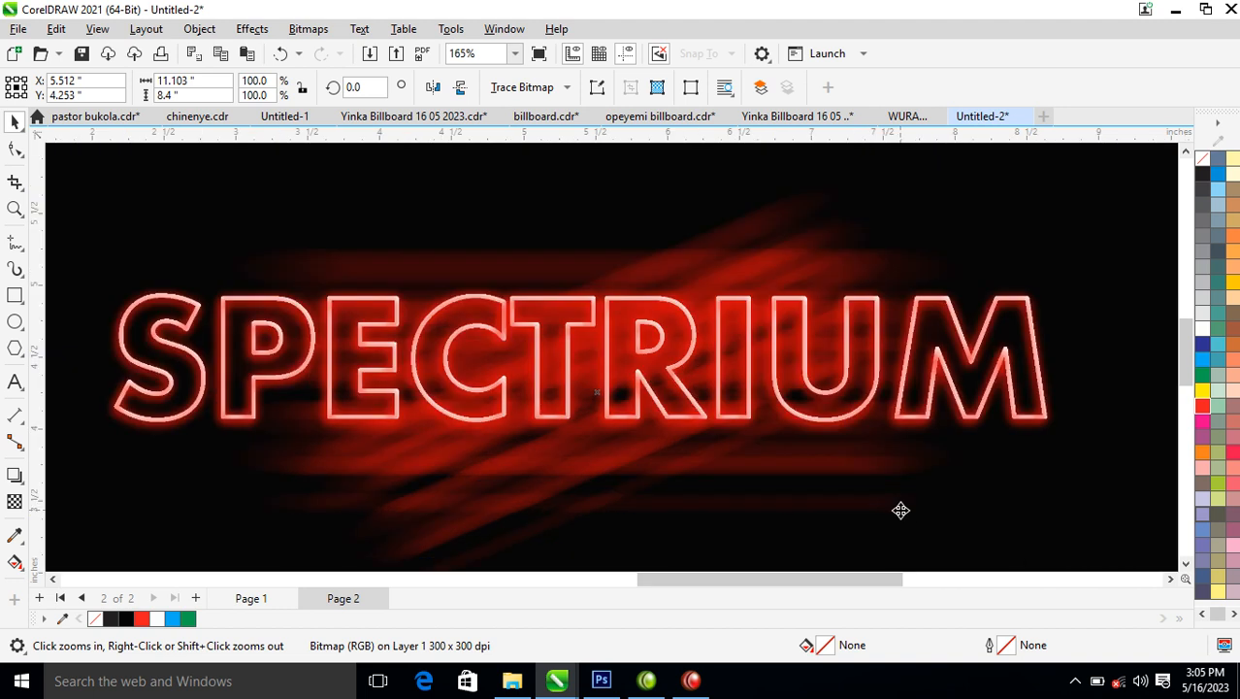